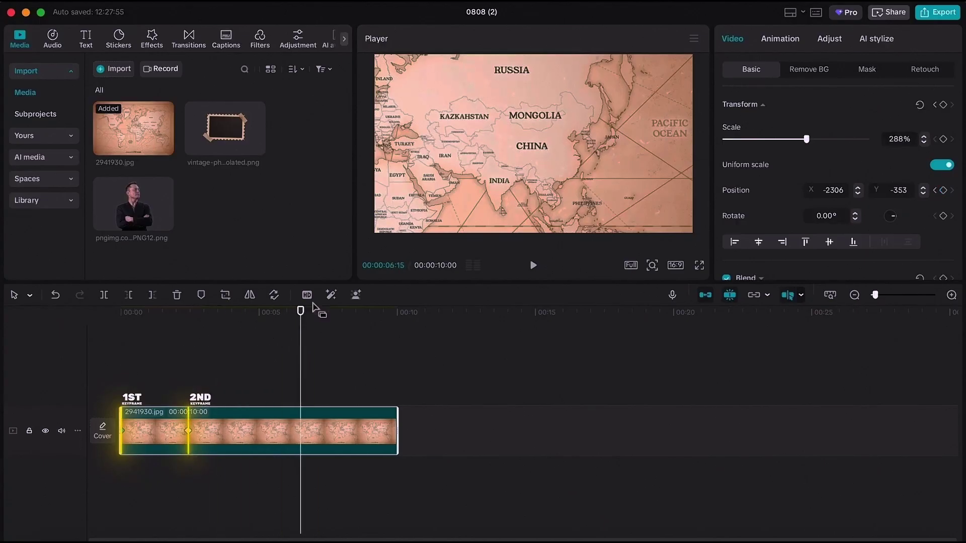
- Reposition the map at 00:00:06:15 to centre the United States, setting a third position keyframe at about X 2387, Y -430
{"action": "left_click_drag", "start_coordinate": [468, 121], "coordinate": [710, 112]}
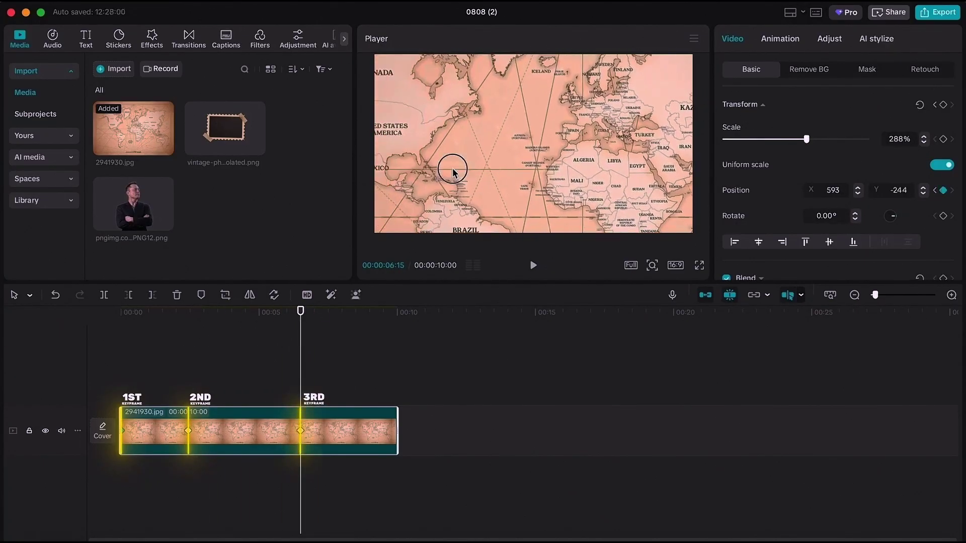
{"action": "left_click_drag", "start_coordinate": [453, 171], "coordinate": [580, 154]}
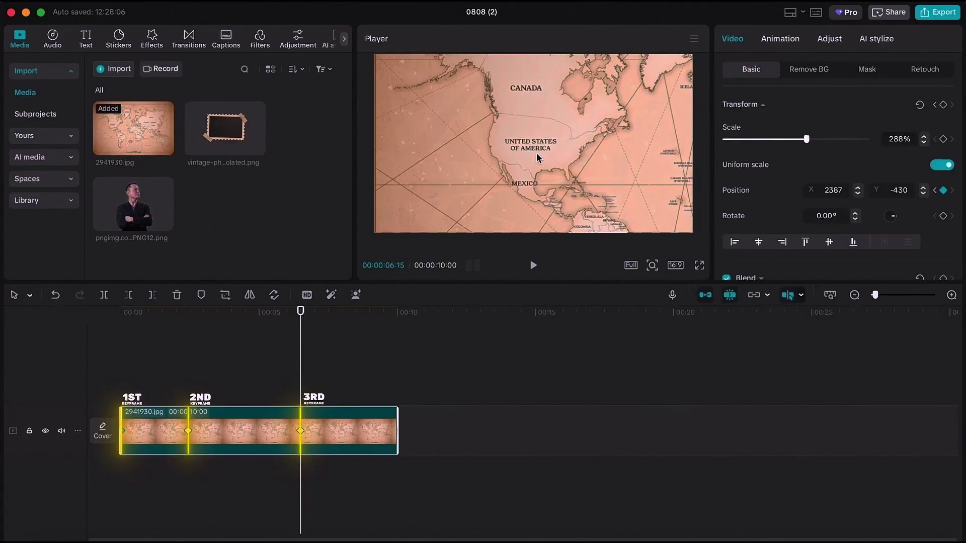
- Show the map clip's variable speed animation graph and apply the Cubic Ease preset curve to all X position keyframes
{"action": "right_click", "coordinate": [370, 422]}
{"action": "left_click", "coordinate": [403, 502]}
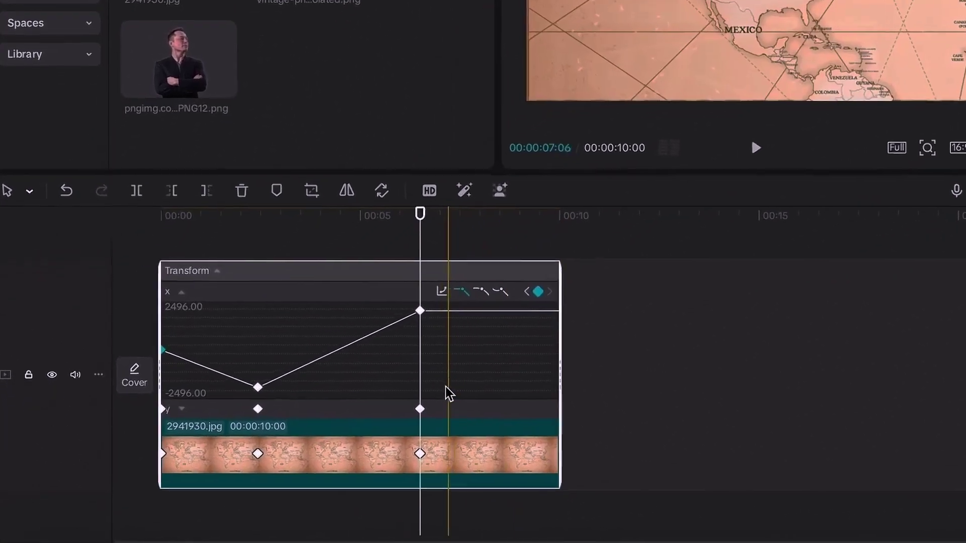
{"action": "left_click_drag", "start_coordinate": [455, 399], "coordinate": [105, 294]}
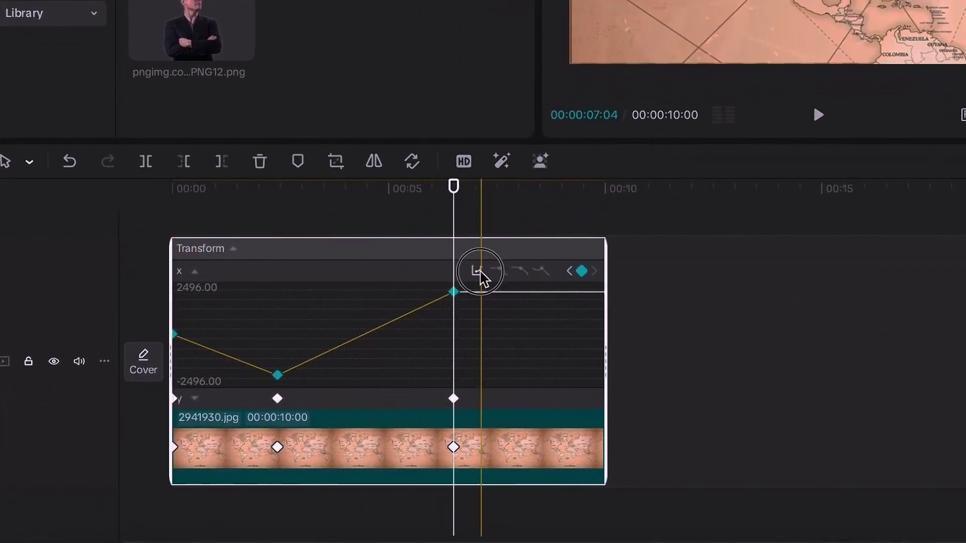
{"action": "left_click", "coordinate": [478, 273]}
{"action": "left_click", "coordinate": [553, 504]}
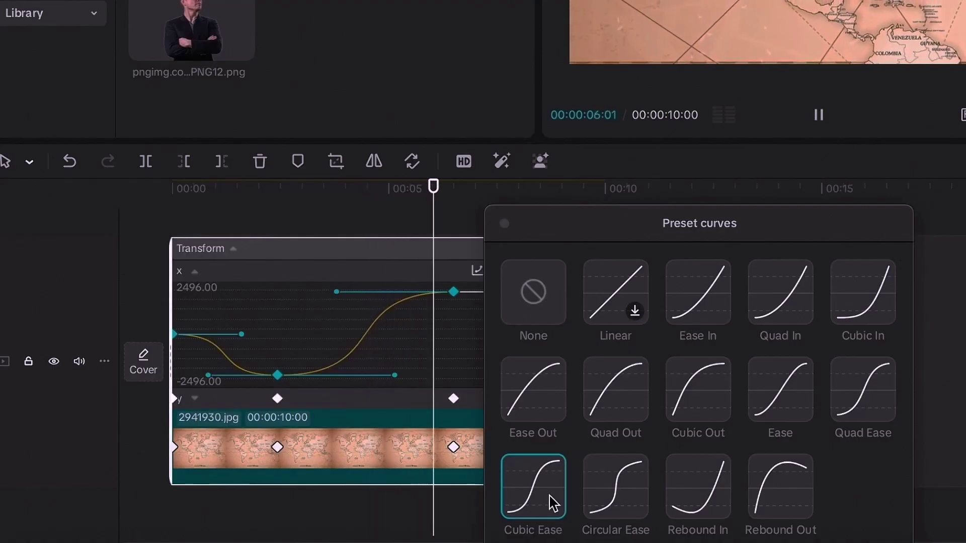
{"action": "left_click", "coordinate": [504, 225]}
- Apply the Cubic Ease preset curve to all Y position keyframes and hide the clip's variable speed animation graph
{"action": "left_click", "coordinate": [412, 399]}
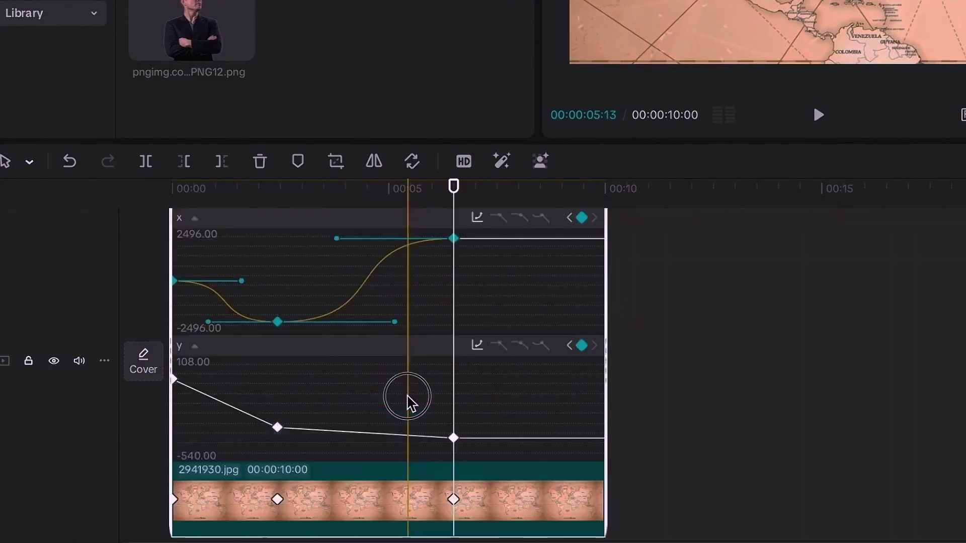
{"action": "left_click", "coordinate": [491, 365]}
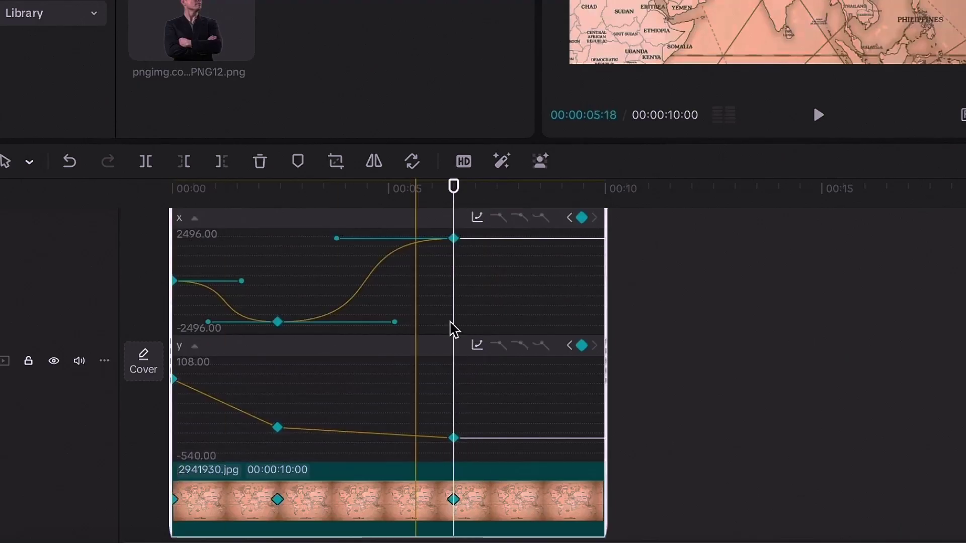
{"action": "left_click", "coordinate": [477, 346]}
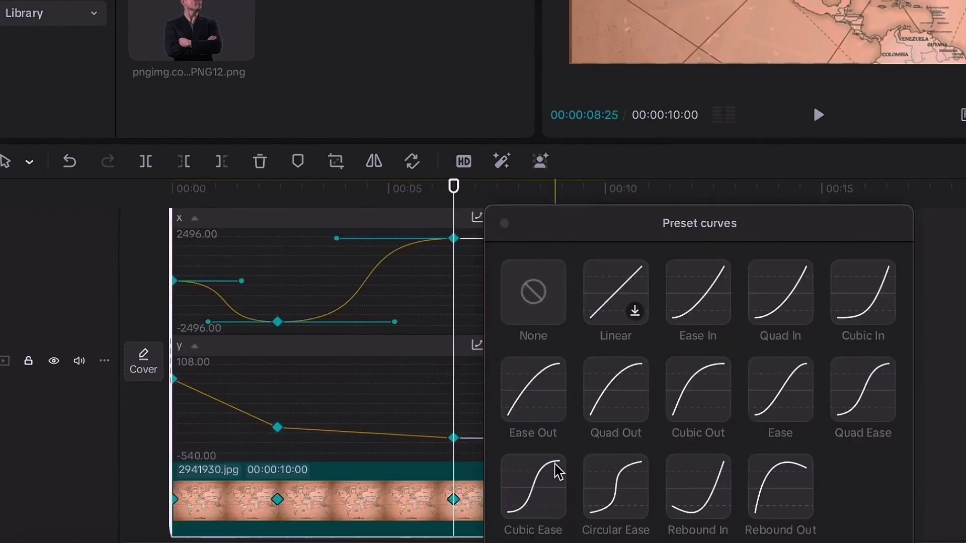
{"action": "left_click", "coordinate": [551, 473]}
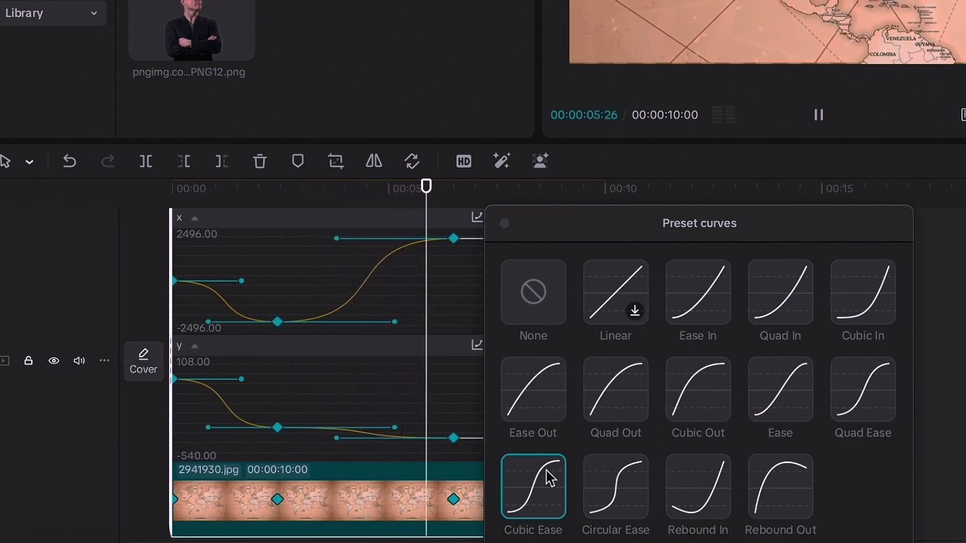
{"action": "left_click", "coordinate": [502, 224]}
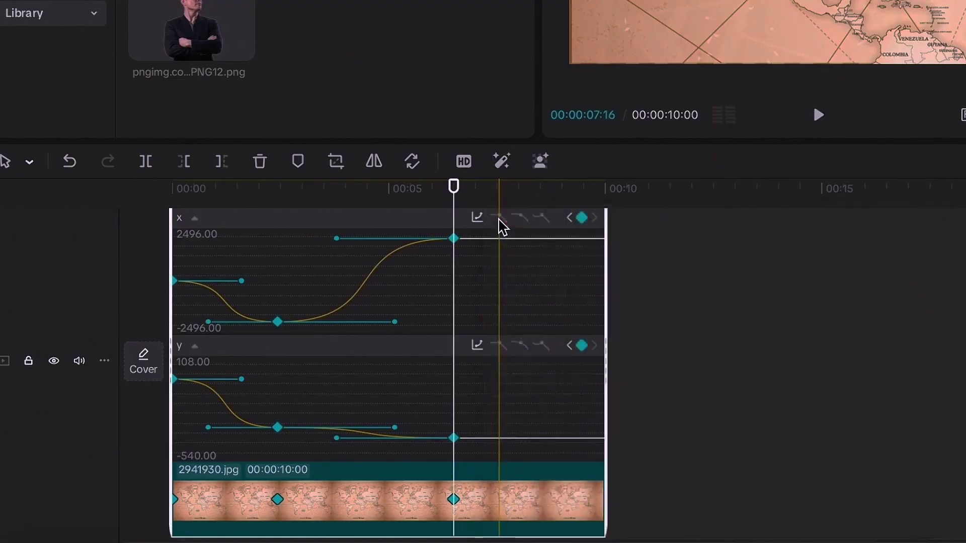
{"action": "right_click", "coordinate": [509, 510]}
{"action": "left_click", "coordinate": [526, 488]}
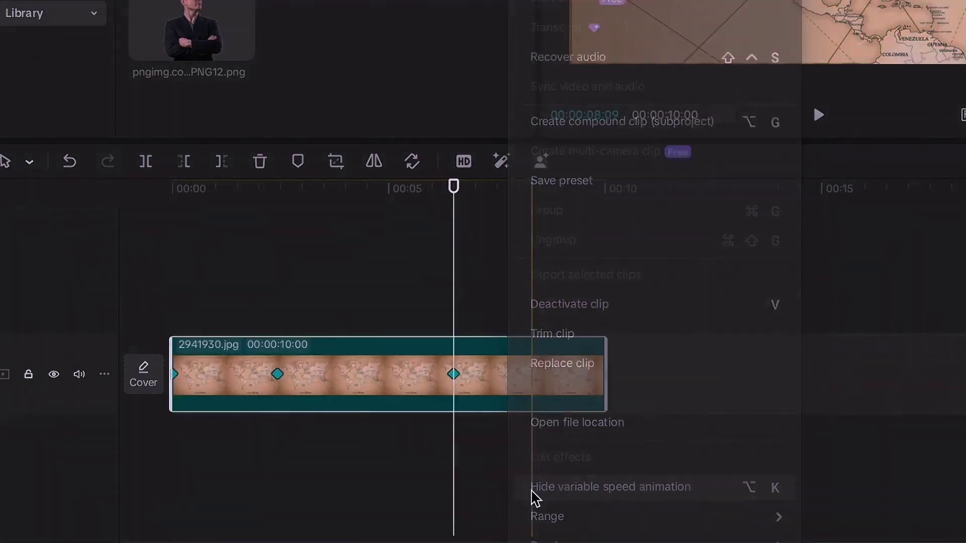
- Return the playhead to the start of the timeline and search the effects library for "fisheye"
{"action": "left_click_drag", "start_coordinate": [448, 312], "coordinate": [166, 317]}
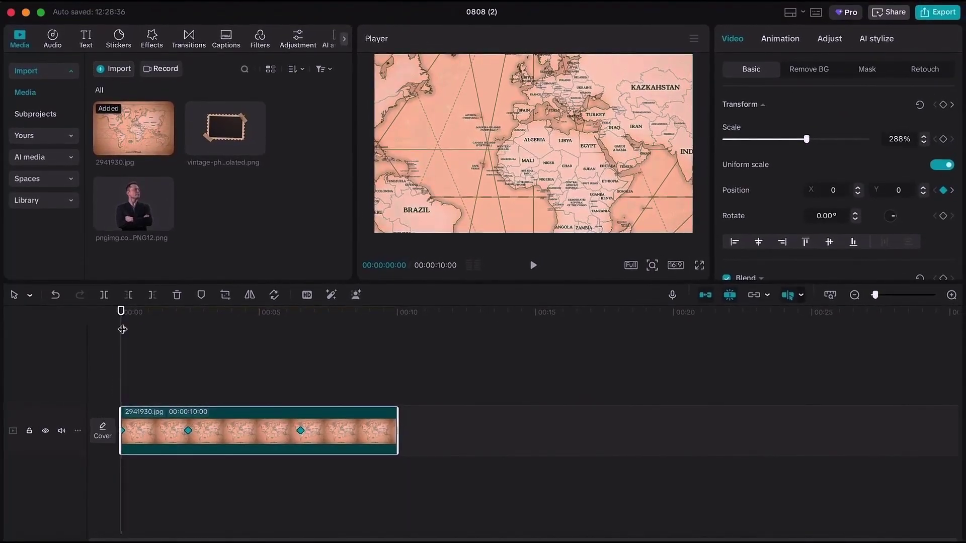
{"action": "left_click", "coordinate": [152, 43]}
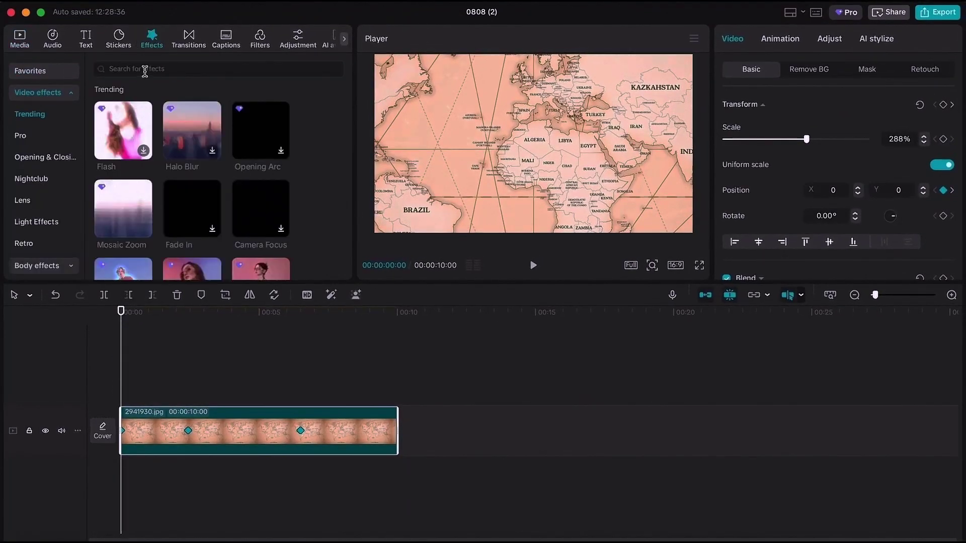
{"action": "left_click", "coordinate": [145, 71]}
{"action": "type", "text": "fisheye"}
{"action": "key", "text": "Return"}
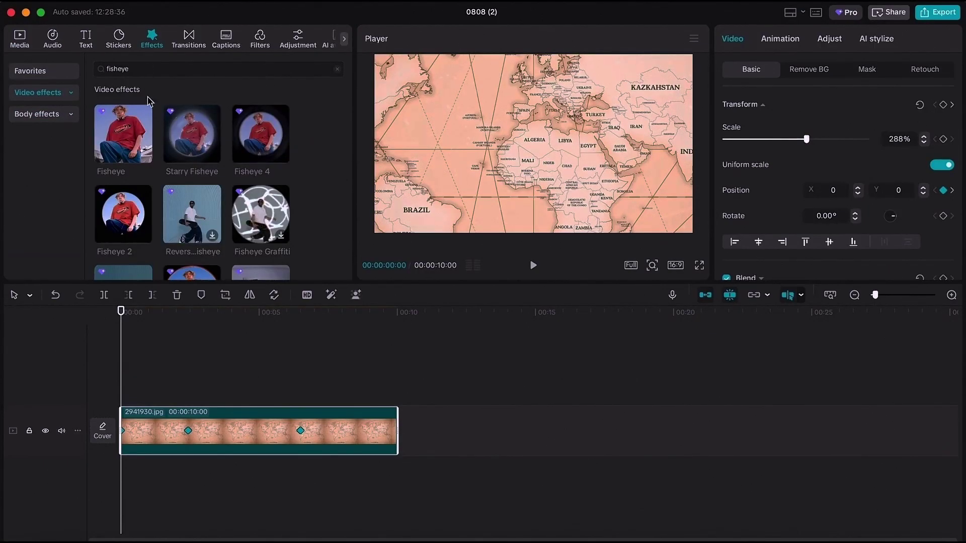
- Add the Fisheye 3 effect at the start of the timeline and extend it over the full 10-second map clip
{"action": "scroll", "coordinate": [171, 201], "scroll_direction": "down", "scroll_amount": 3}
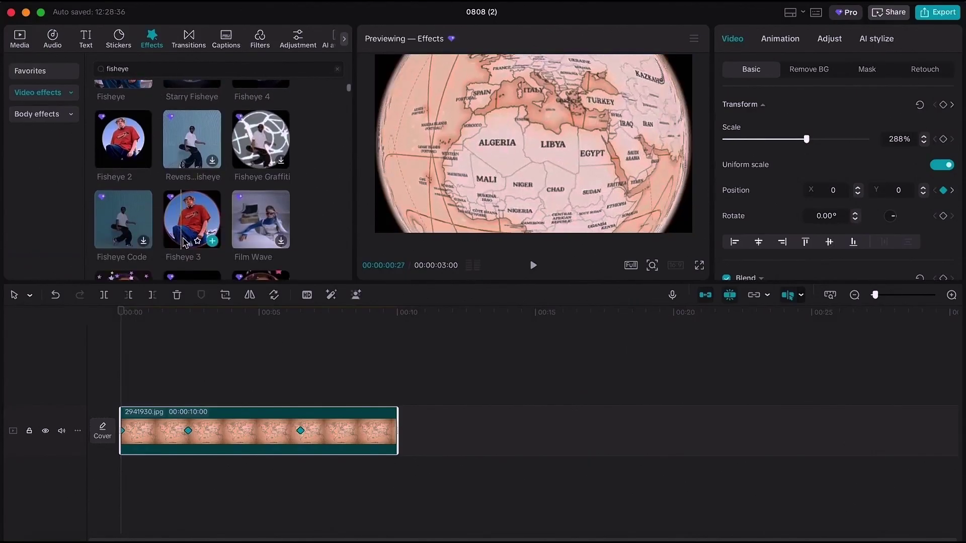
{"action": "left_click", "coordinate": [212, 242]}
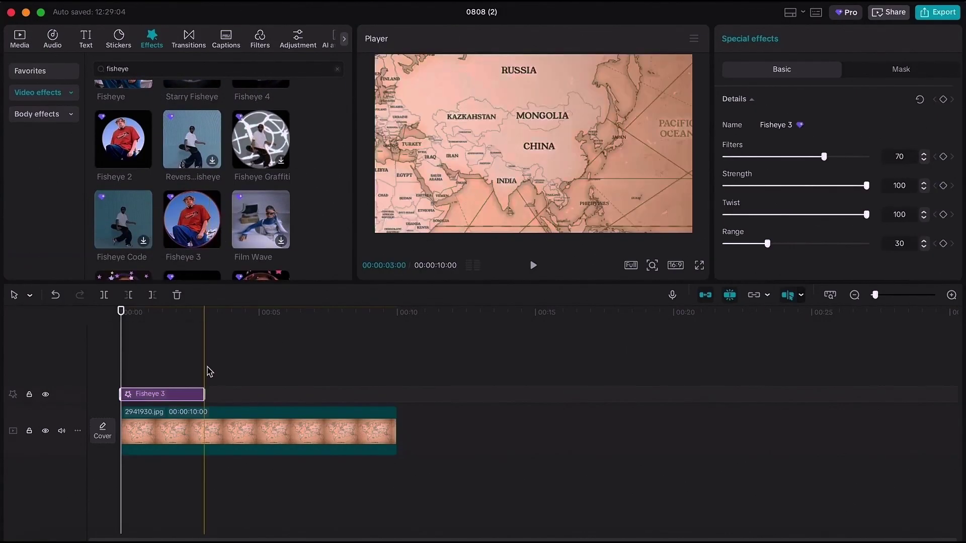
{"action": "left_click_drag", "start_coordinate": [203, 392], "coordinate": [342, 386]}
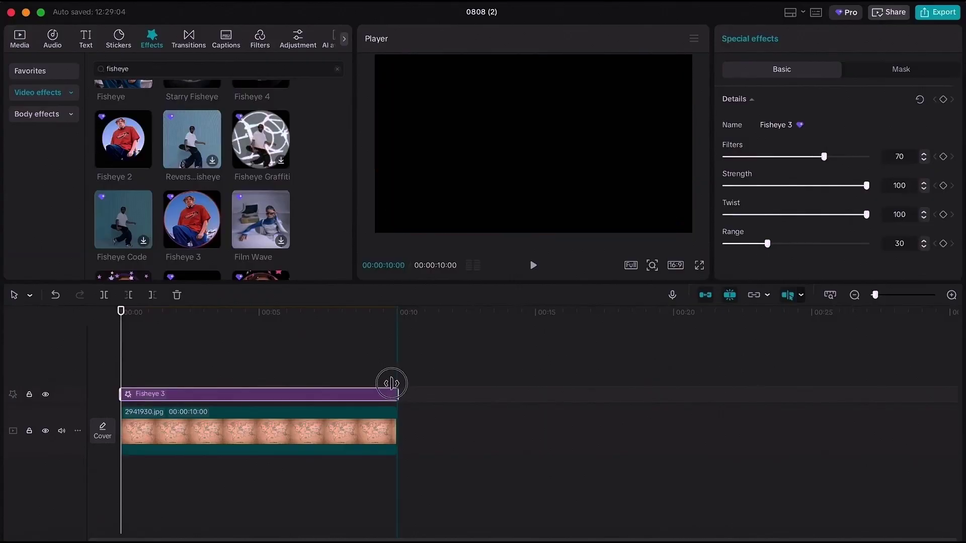
- Set Fisheye 3's Filters, Twist and Range to 0 with Strength at 100, and preview the animation from the start
{"action": "key", "text": "space"}
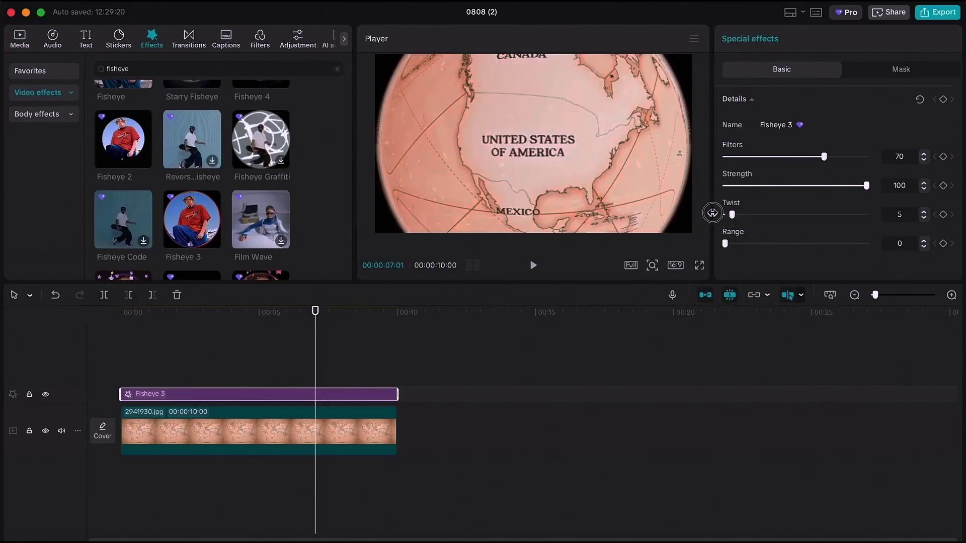
{"action": "mouse_move", "coordinate": [867, 186]}
{"action": "left_mouse_down"}
{"action": "mouse_move", "coordinate": [746, 187]}
{"action": "mouse_move", "coordinate": [867, 182]}
{"action": "left_mouse_up"}
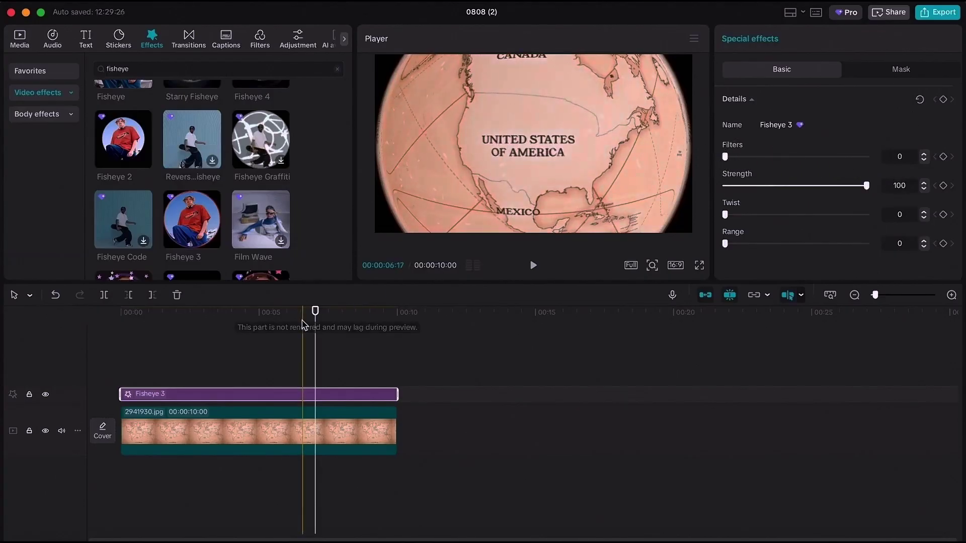
{"action": "left_click_drag", "start_coordinate": [304, 326], "coordinate": [71, 345]}
{"action": "key", "text": "space"}
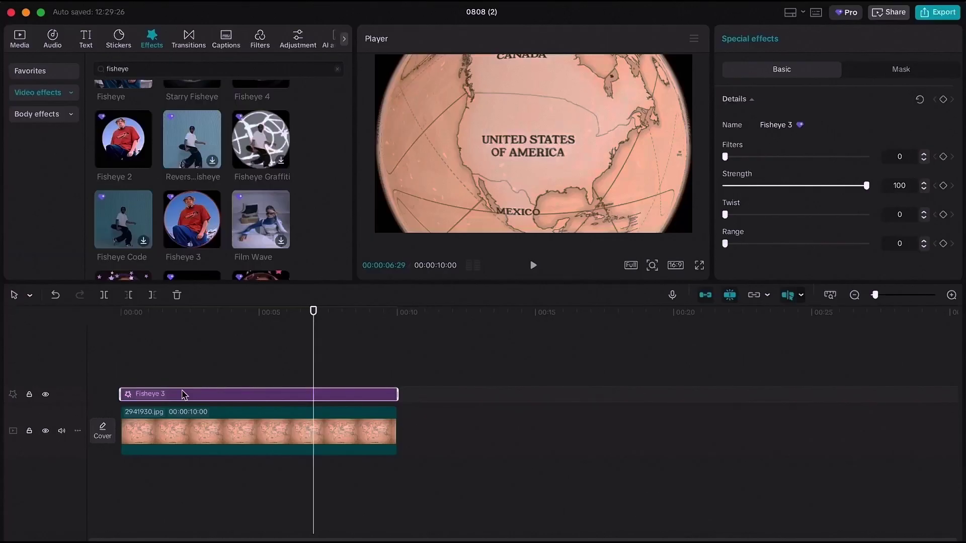
- Replace the Fisheye 3 effect with Starry Fisheye, aligned to the start and stretched over the whole map clip
{"action": "key", "text": "Delete"}
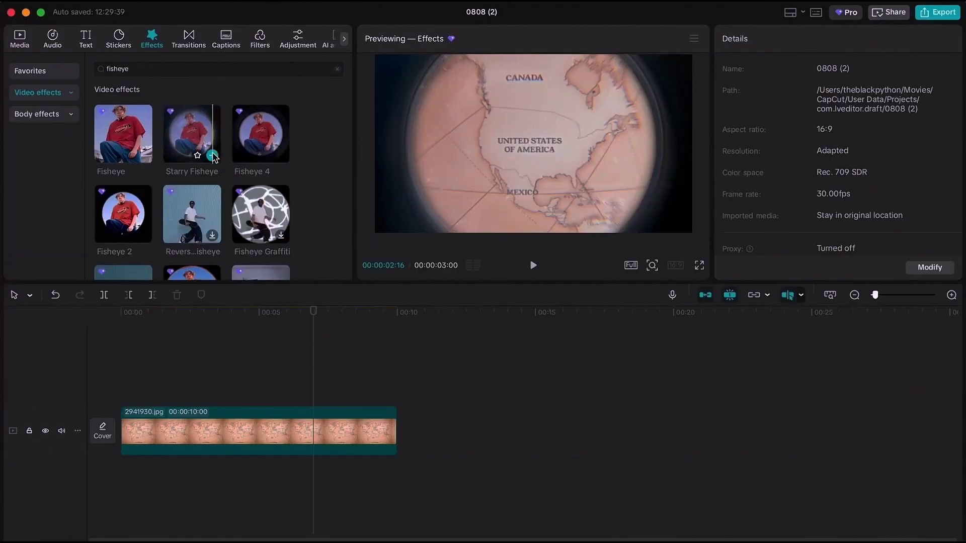
{"action": "left_click", "coordinate": [212, 156]}
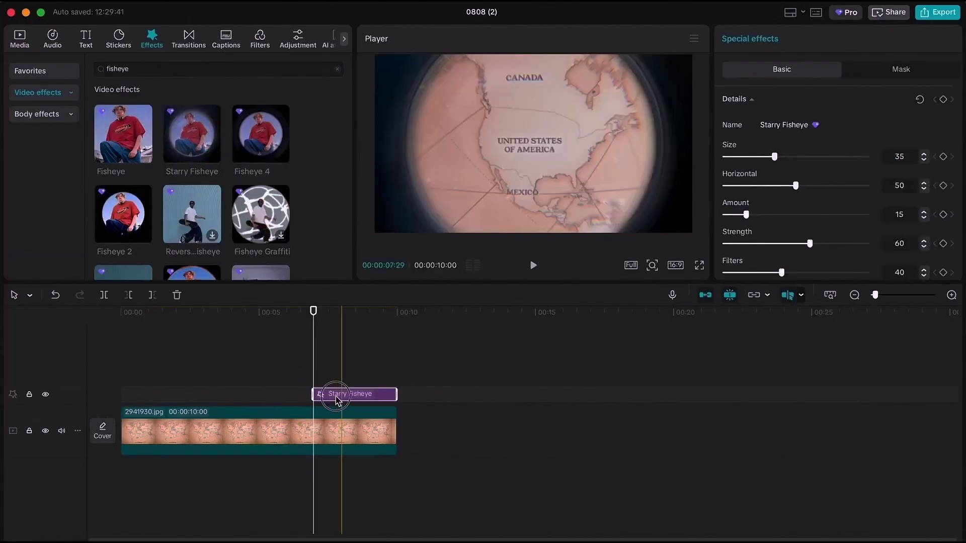
{"action": "left_click_drag", "start_coordinate": [341, 396], "coordinate": [173, 400]}
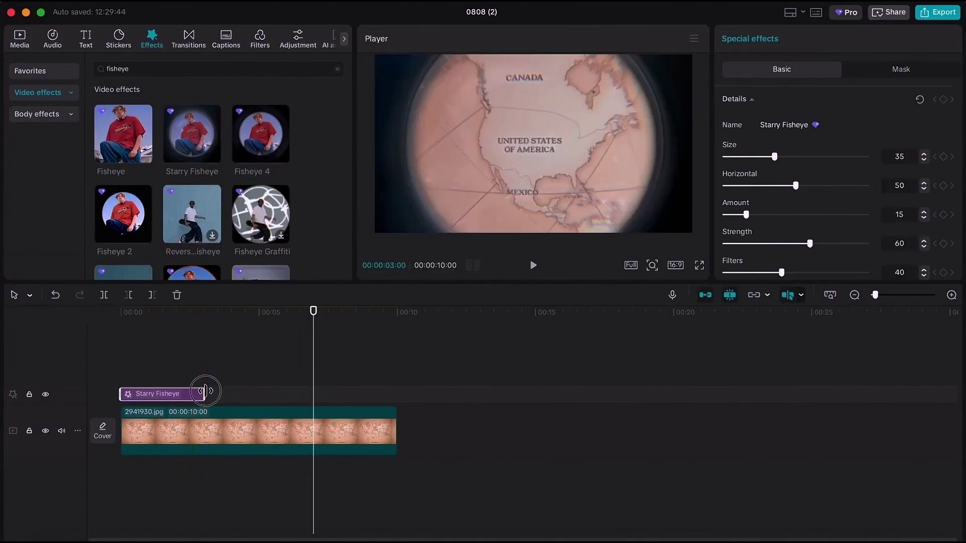
{"action": "left_click_drag", "start_coordinate": [390, 400], "coordinate": [398, 400]}
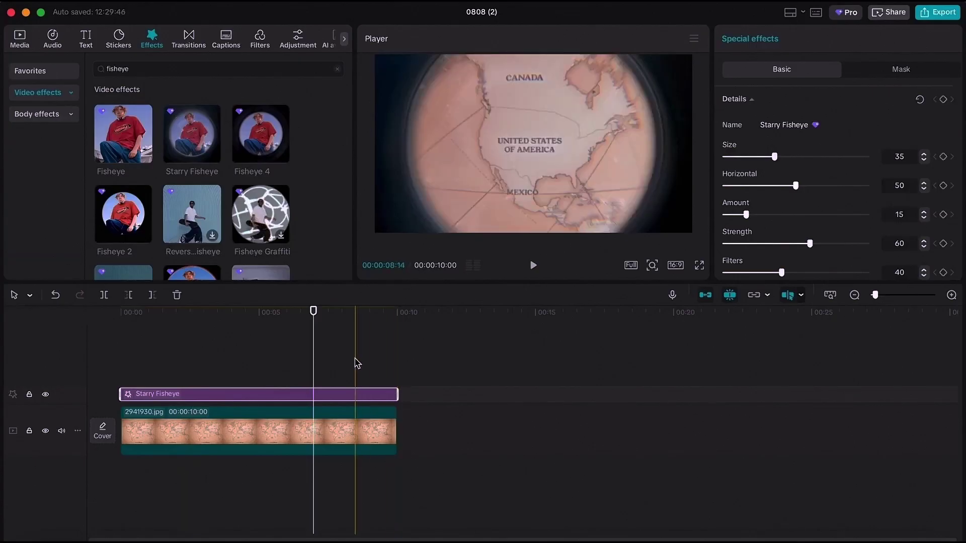
- Set the Starry Fisheye effect's Amount, Filters and Texture to 0
{"action": "scroll", "coordinate": [775, 225], "scroll_direction": "down", "scroll_amount": 1}
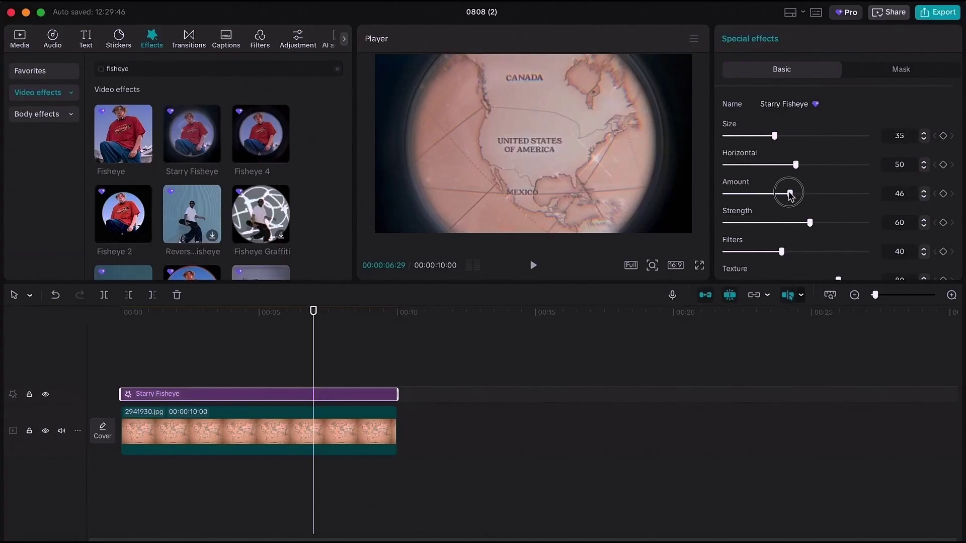
{"action": "scroll", "coordinate": [750, 235], "scroll_direction": "down", "scroll_amount": 1}
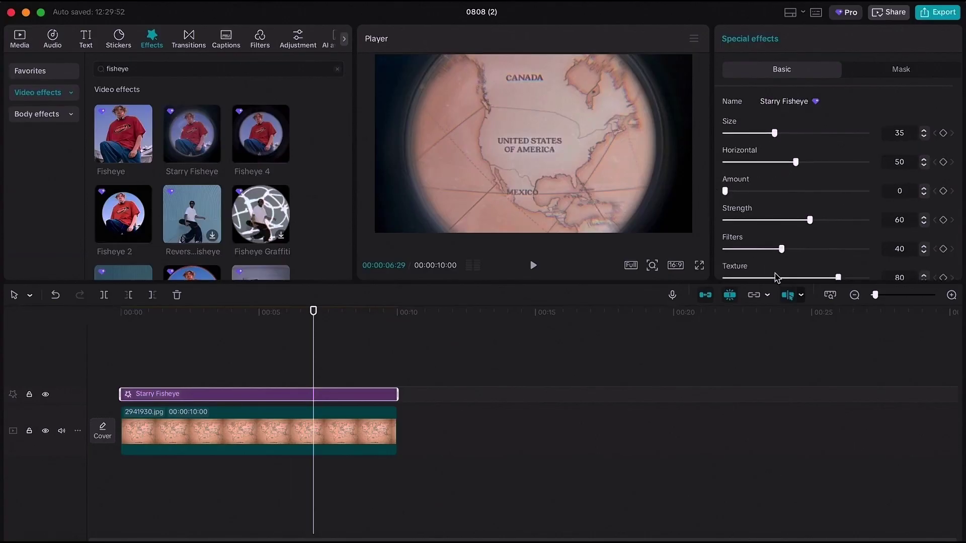
{"action": "left_click_drag", "start_coordinate": [778, 277], "coordinate": [709, 252]}
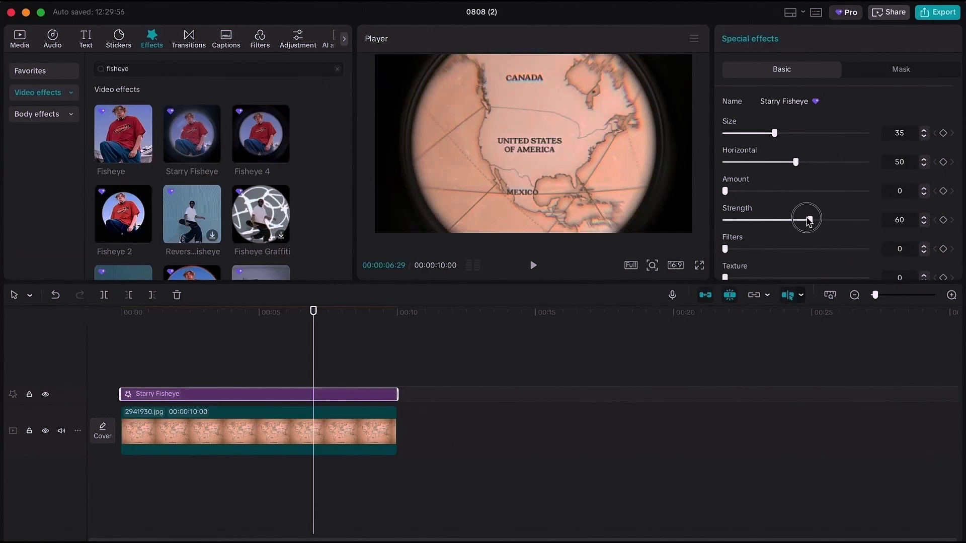
- Set the Starry Fisheye effect's Strength to 72 and Size to 85, and preview the map animation
{"action": "left_click_drag", "start_coordinate": [808, 220], "coordinate": [844, 220]}
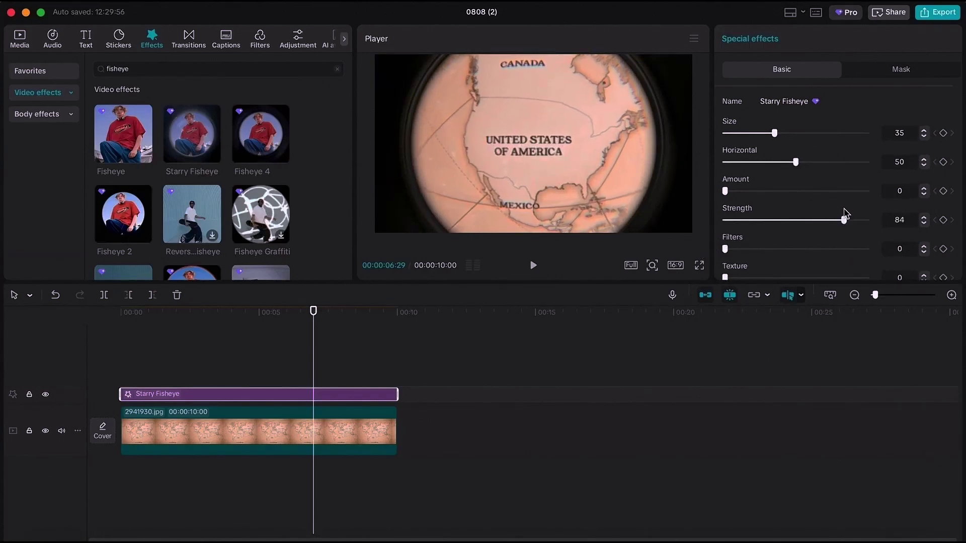
{"action": "left_click_drag", "start_coordinate": [797, 162], "coordinate": [730, 147]}
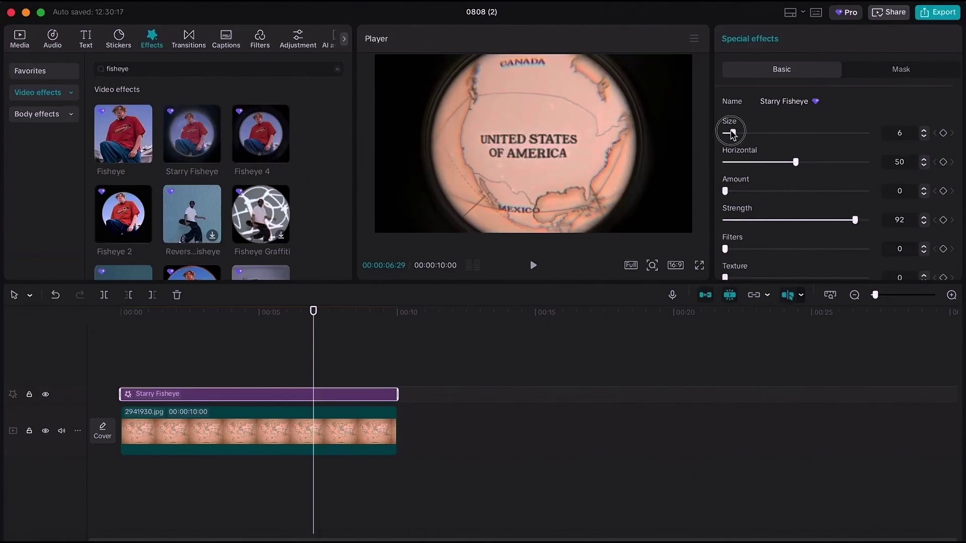
{"action": "left_click_drag", "start_coordinate": [747, 133], "coordinate": [865, 133]}
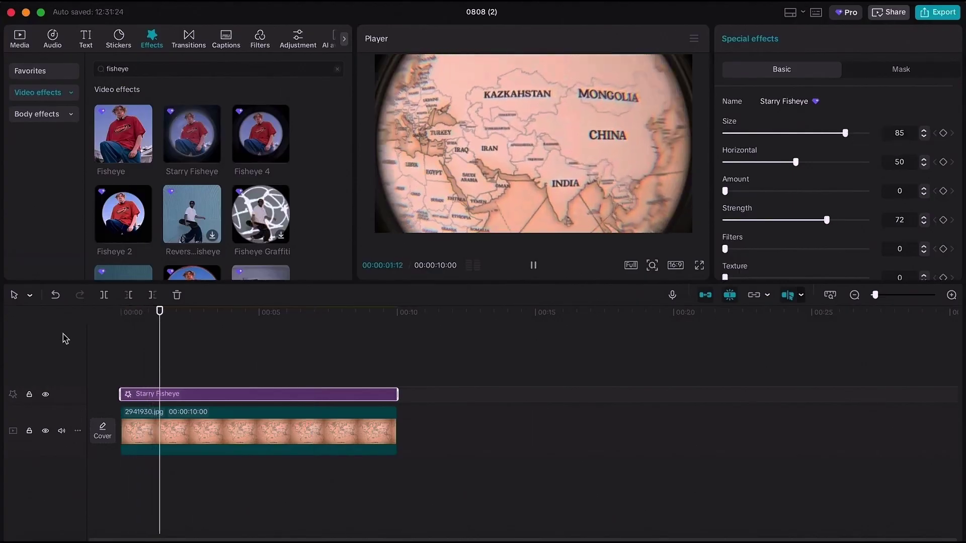
{"action": "key", "text": "super+shift+f"}
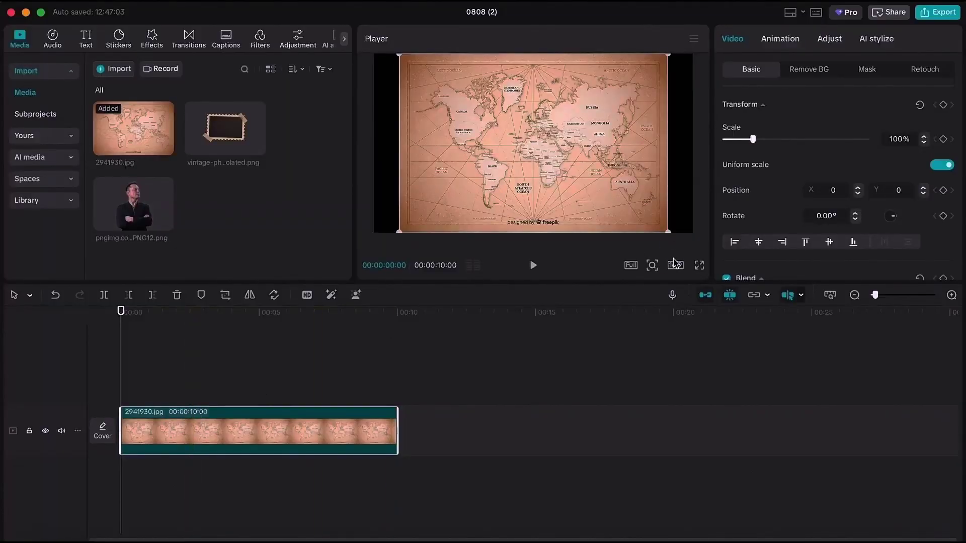
- Set a custom project resolution with a width of 4096 and save the project settings
{"action": "left_click", "coordinate": [673, 271]}
{"action": "left_click", "coordinate": [690, 297]}
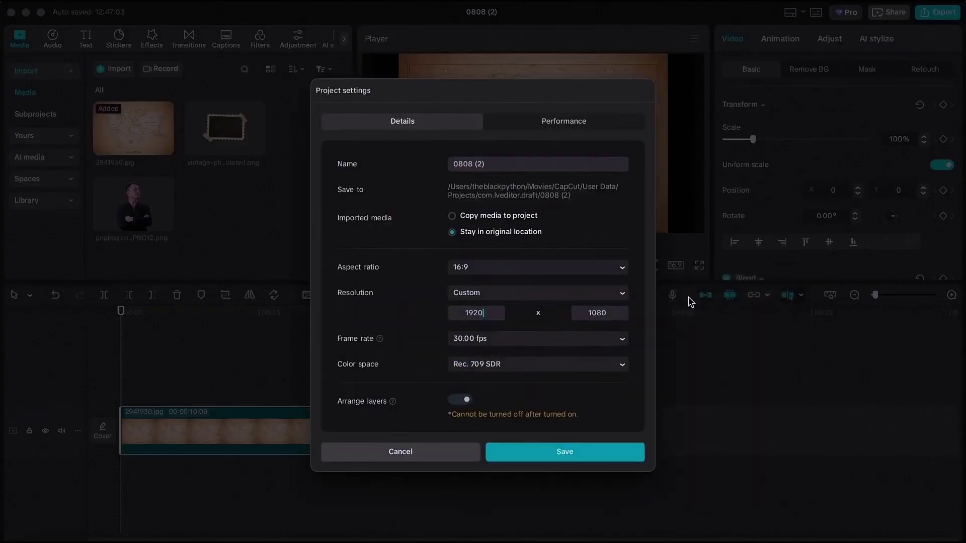
{"action": "left_click", "coordinate": [482, 297]}
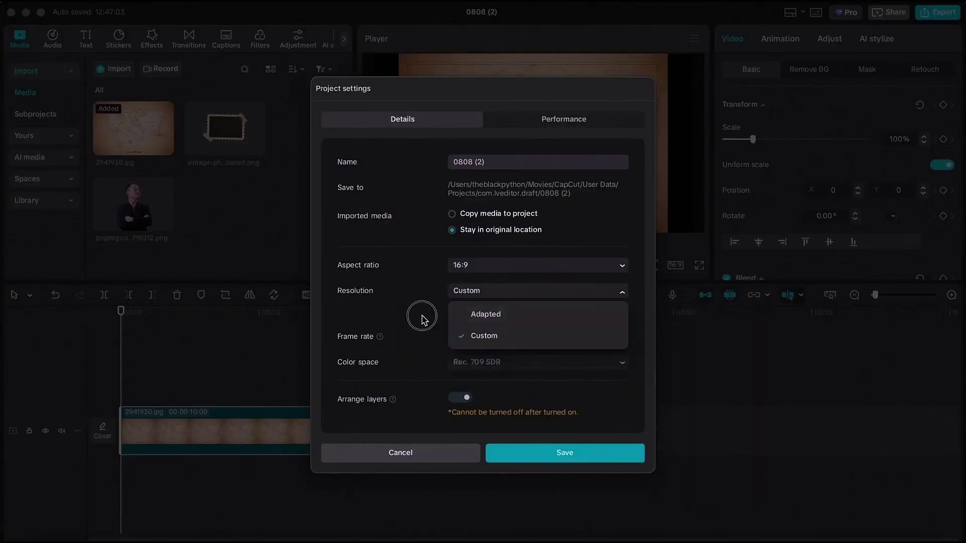
{"action": "left_click", "coordinate": [421, 312]}
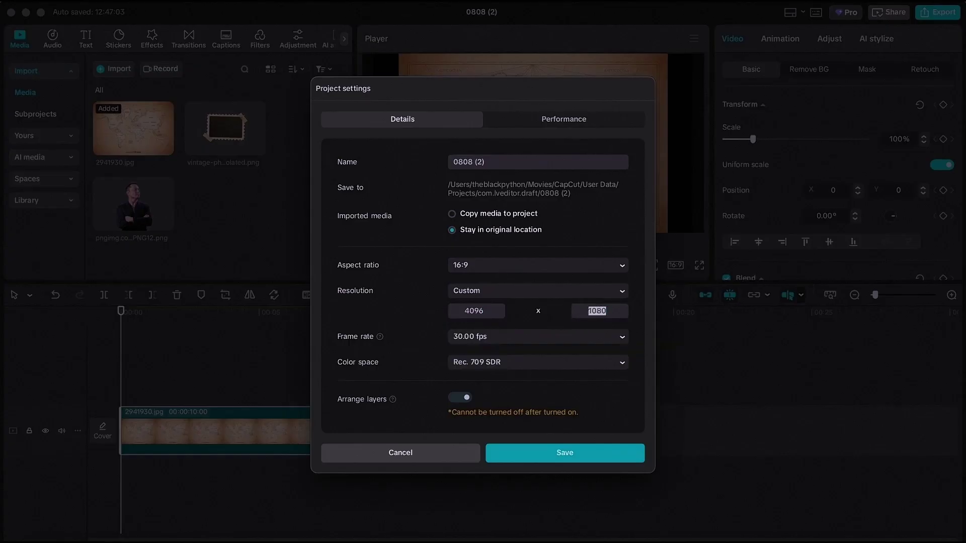
{"action": "left_click", "coordinate": [550, 456]}
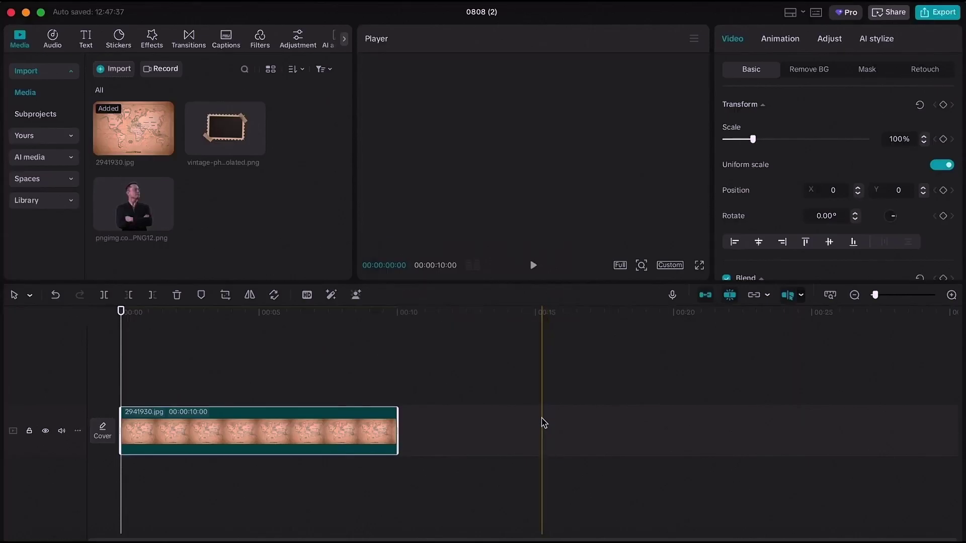
- Replace the map clip on the timeline with the vintage photo frame image and rotate it by 90 degrees
{"action": "key", "text": "Delete"}
{"action": "left_click_drag", "start_coordinate": [236, 133], "coordinate": [136, 414]}
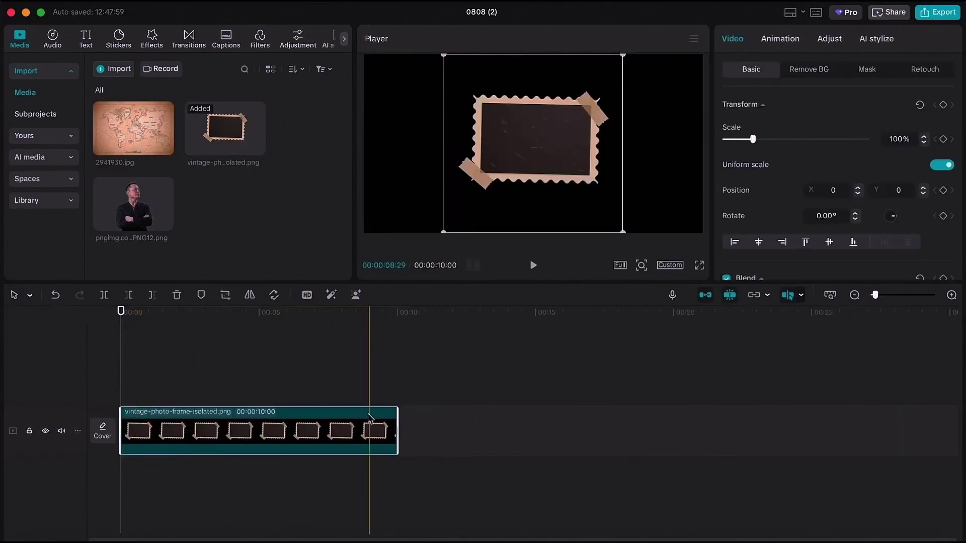
{"action": "left_click", "coordinate": [274, 295]}
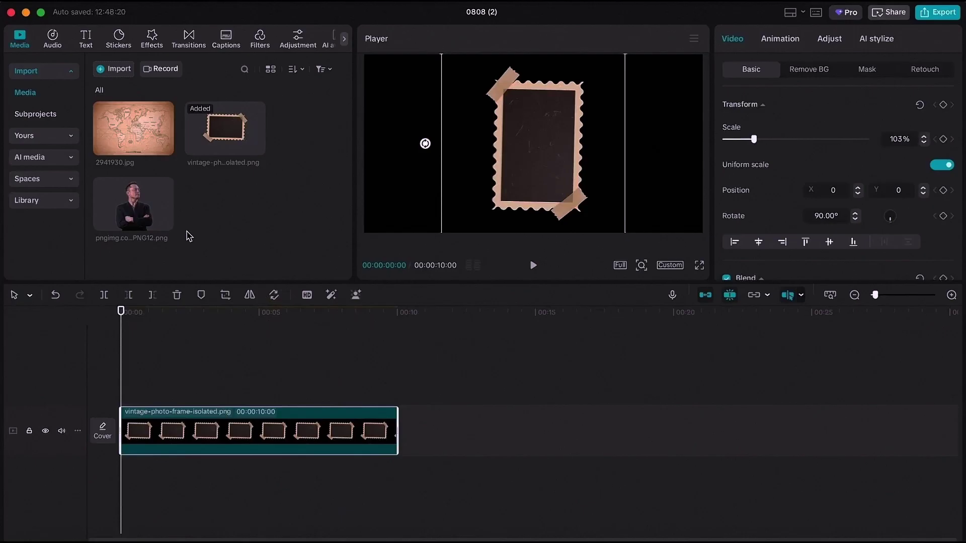
- Place the portrait image on a track above the frame, scaled to 61% and positioned at X 86, Y -109 inside it
{"action": "left_click_drag", "start_coordinate": [151, 216], "coordinate": [162, 380]}
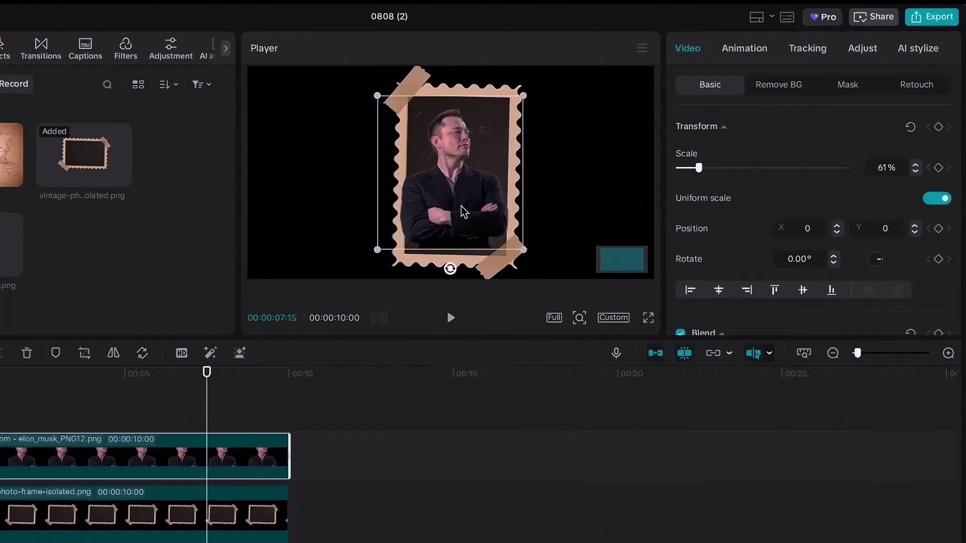
{"action": "left_click_drag", "start_coordinate": [459, 214], "coordinate": [457, 210]}
{"action": "mouse_move", "coordinate": [381, 248]}
{"action": "left_mouse_down"}
{"action": "mouse_move", "coordinate": [388, 257]}
{"action": "mouse_move", "coordinate": [401, 244]}
{"action": "mouse_move", "coordinate": [396, 252]}
{"action": "left_mouse_up"}
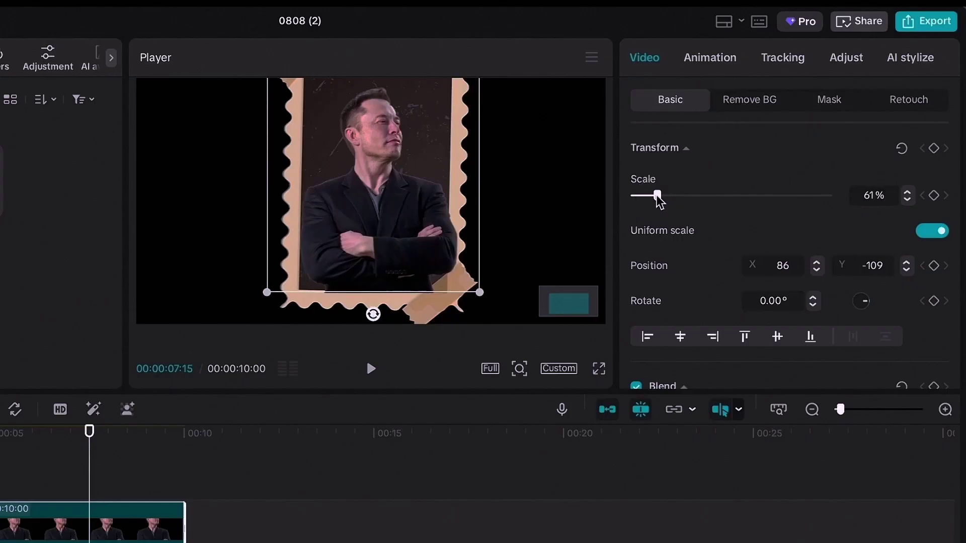
- Draw a closed Pen mask on the portrait along the frame's bottom and right inner edges, including the corner tape
{"action": "scroll", "coordinate": [438, 236], "scroll_direction": "up", "scroll_amount": 3}
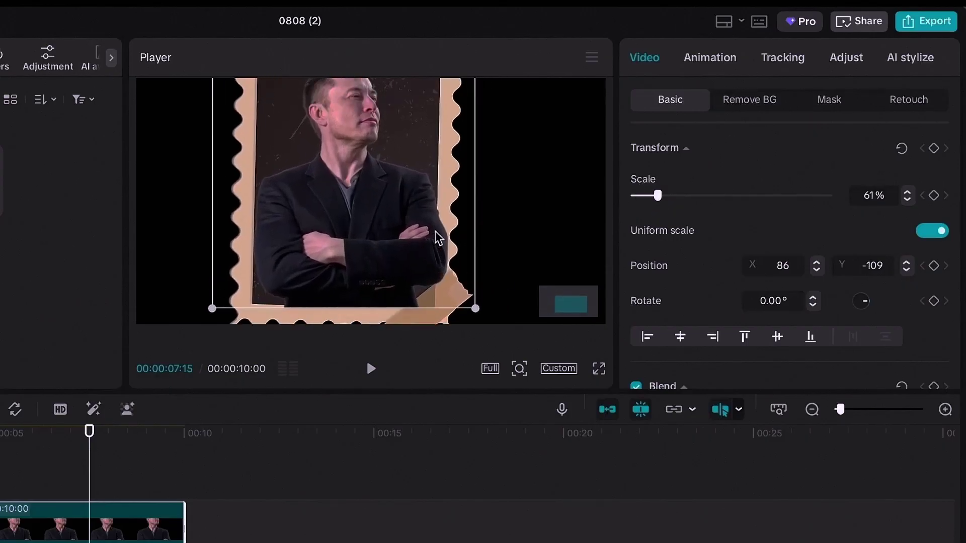
{"action": "scroll", "coordinate": [438, 237], "scroll_direction": "up", "scroll_amount": 3}
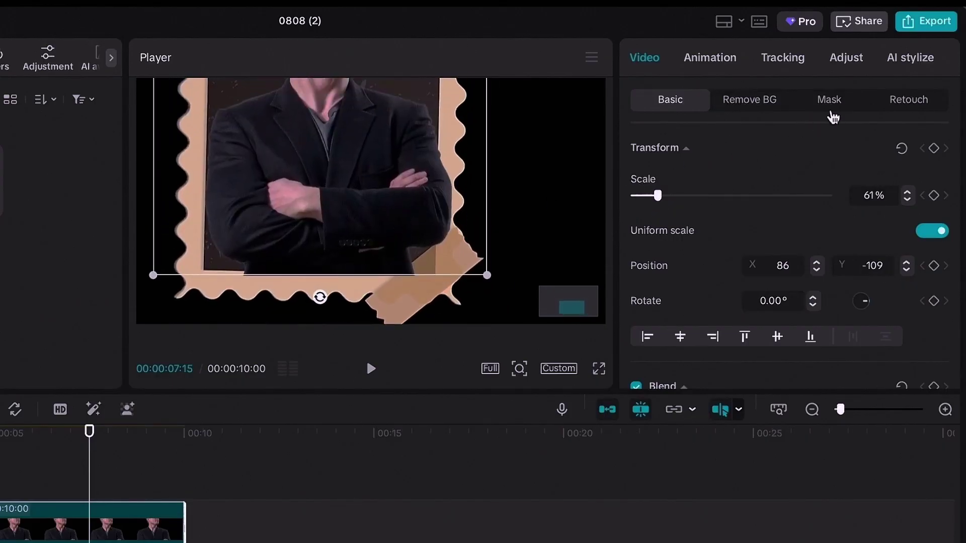
{"action": "left_click", "coordinate": [832, 104]}
{"action": "left_click", "coordinate": [721, 174]}
{"action": "scroll", "coordinate": [686, 216], "scroll_direction": "down", "scroll_amount": 2}
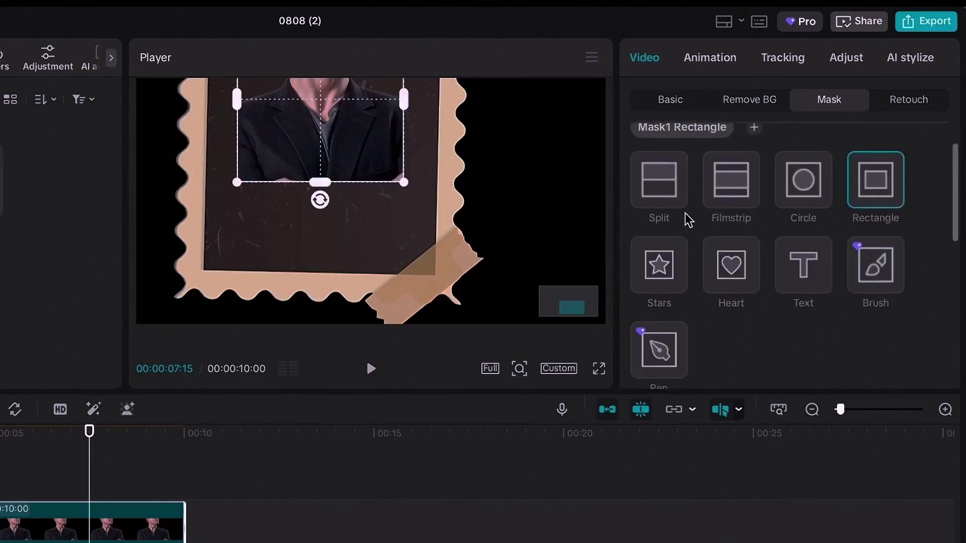
{"action": "left_click", "coordinate": [659, 330]}
{"action": "scroll", "coordinate": [403, 240], "scroll_direction": "up", "scroll_amount": 1}
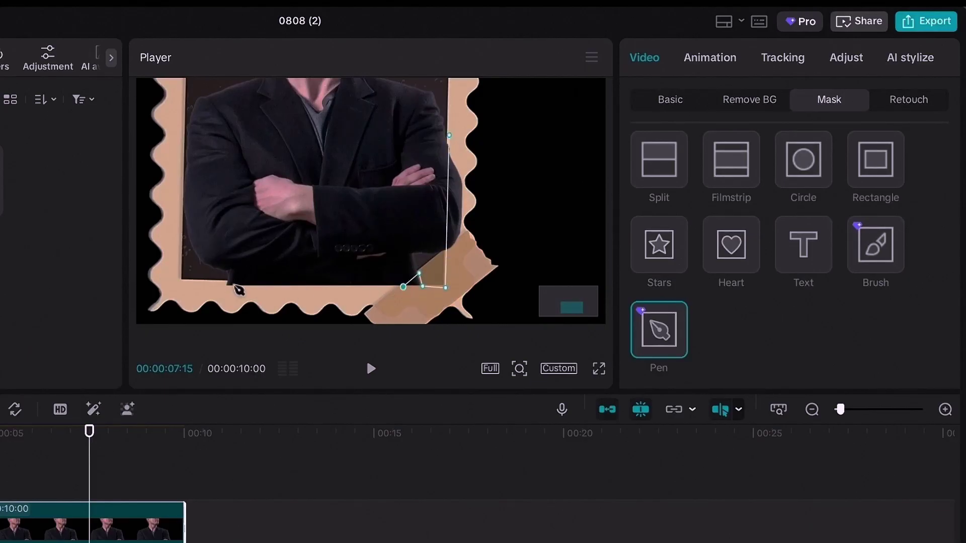
{"action": "left_click", "coordinate": [226, 282]}
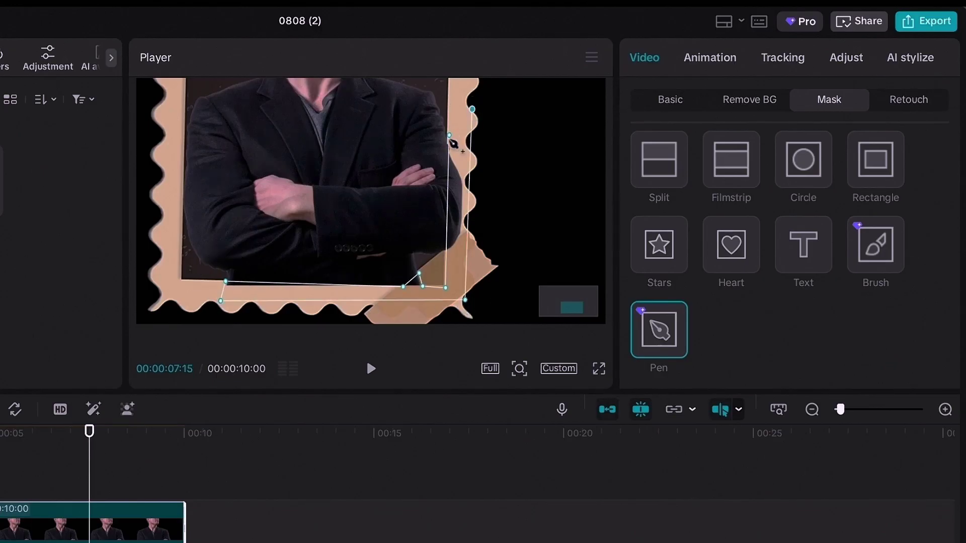
{"action": "left_click", "coordinate": [450, 136]}
- Invert the portrait's Pen mask and check its edges against the frame and the tape
{"action": "scroll", "coordinate": [805, 277], "scroll_direction": "down", "scroll_amount": 3}
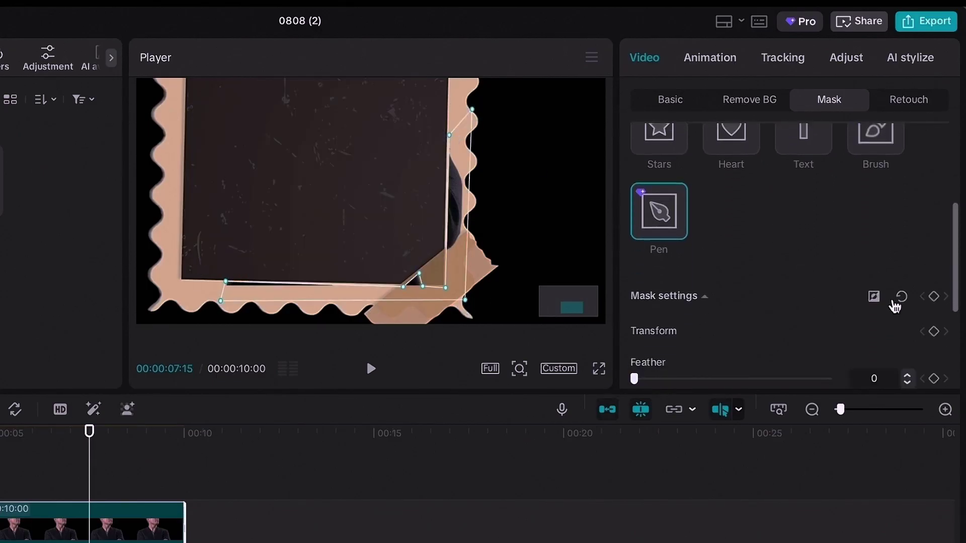
{"action": "left_click", "coordinate": [874, 297]}
{"action": "scroll", "coordinate": [408, 287], "scroll_direction": "up", "scroll_amount": 3}
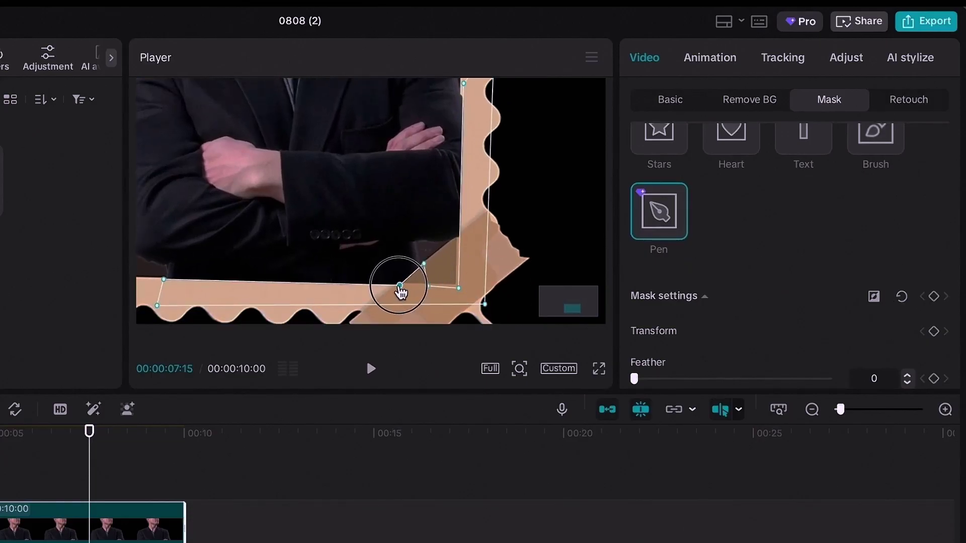
{"action": "scroll", "coordinate": [457, 201], "scroll_direction": "up", "scroll_amount": 3}
{"action": "scroll", "coordinate": [457, 201], "scroll_direction": "down", "scroll_amount": 3}
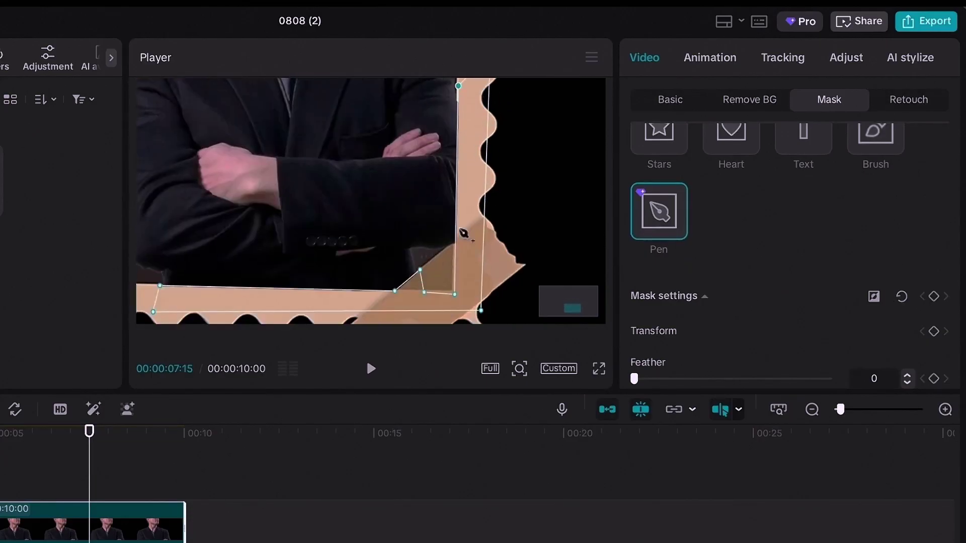
{"action": "scroll", "coordinate": [434, 262], "scroll_direction": "down", "scroll_amount": 5}
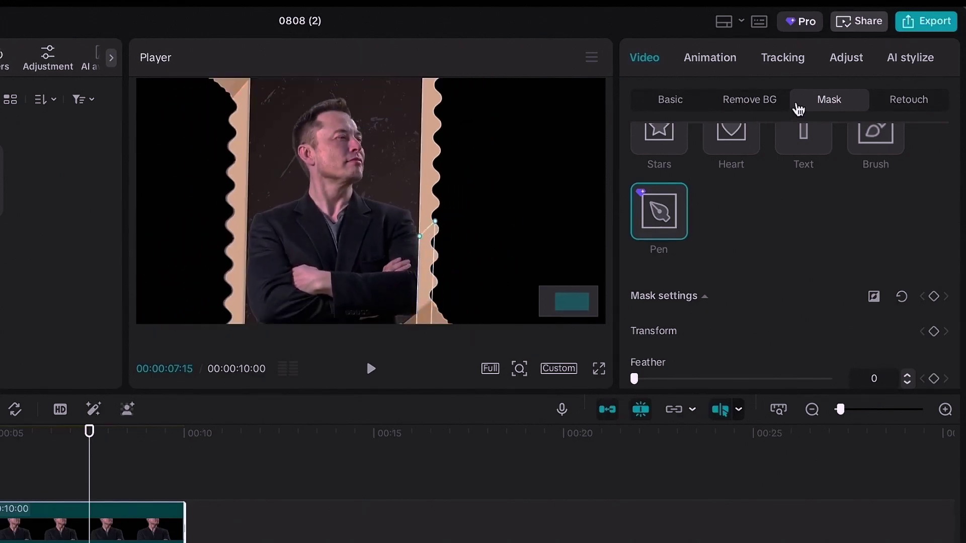
{"action": "left_click", "coordinate": [685, 102]}
{"action": "scroll", "coordinate": [400, 194], "scroll_direction": "down", "scroll_amount": 2}
{"action": "scroll", "coordinate": [403, 192], "scroll_direction": "down", "scroll_amount": 2}
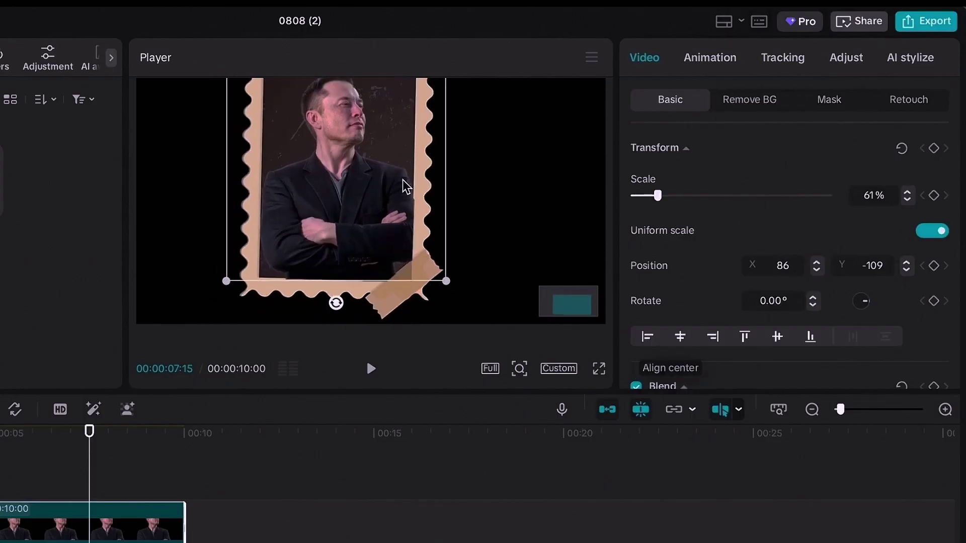
{"action": "scroll", "coordinate": [400, 233], "scroll_direction": "up", "scroll_amount": 2}
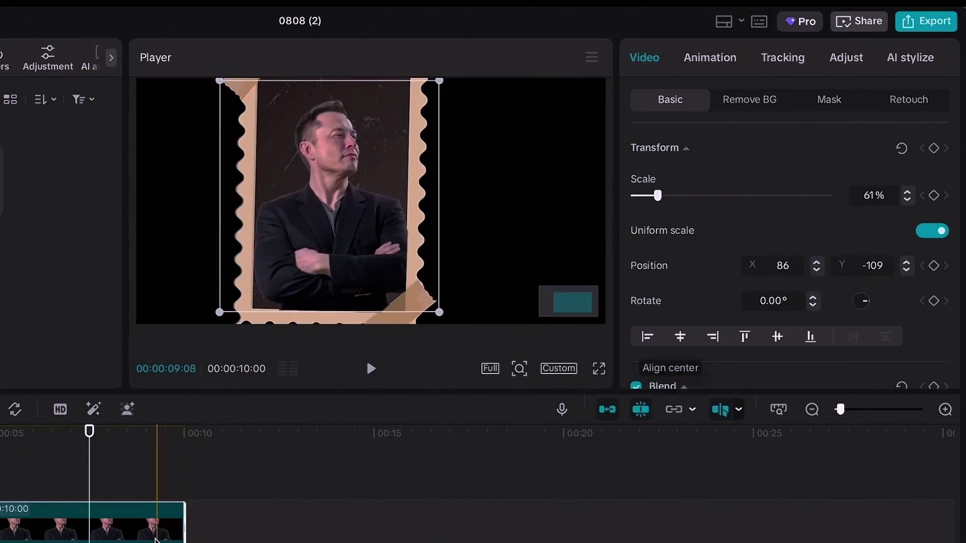
- Adjust the portrait's colors with Saturation at -50, Temp at 30 and Fade at 19
{"action": "left_click", "coordinate": [851, 65]}
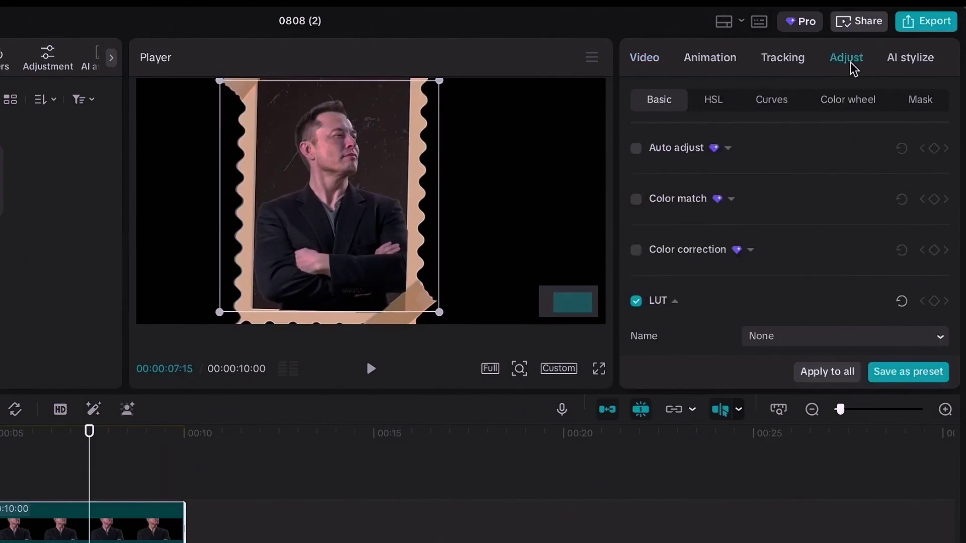
{"action": "scroll", "coordinate": [811, 216], "scroll_direction": "down", "scroll_amount": 5}
{"action": "left_click_drag", "start_coordinate": [732, 236], "coordinate": [667, 240]}
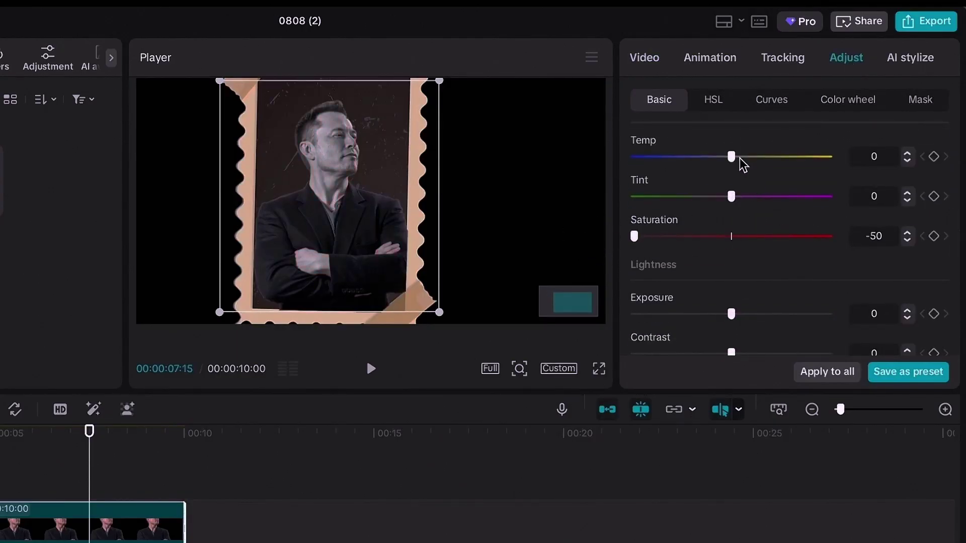
{"action": "left_click_drag", "start_coordinate": [732, 157], "coordinate": [763, 166]}
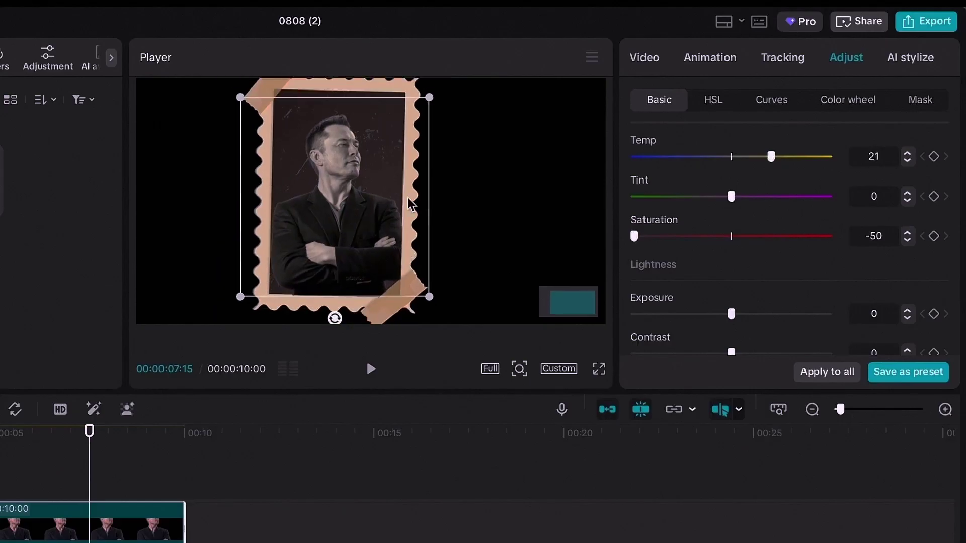
{"action": "left_click_drag", "start_coordinate": [773, 162], "coordinate": [789, 159]}
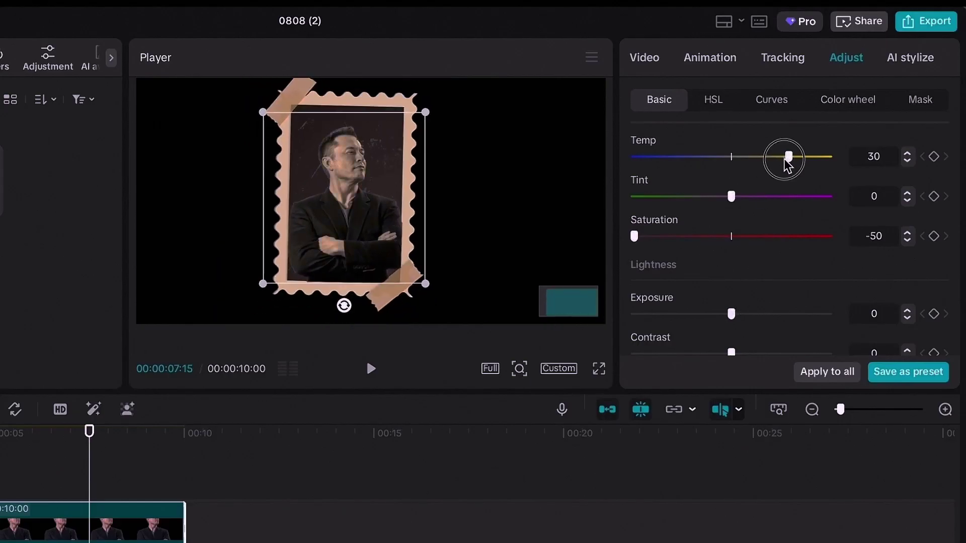
{"action": "scroll", "coordinate": [779, 243], "scroll_direction": "down", "scroll_amount": 8}
{"action": "left_click_drag", "start_coordinate": [642, 313], "coordinate": [673, 314]}
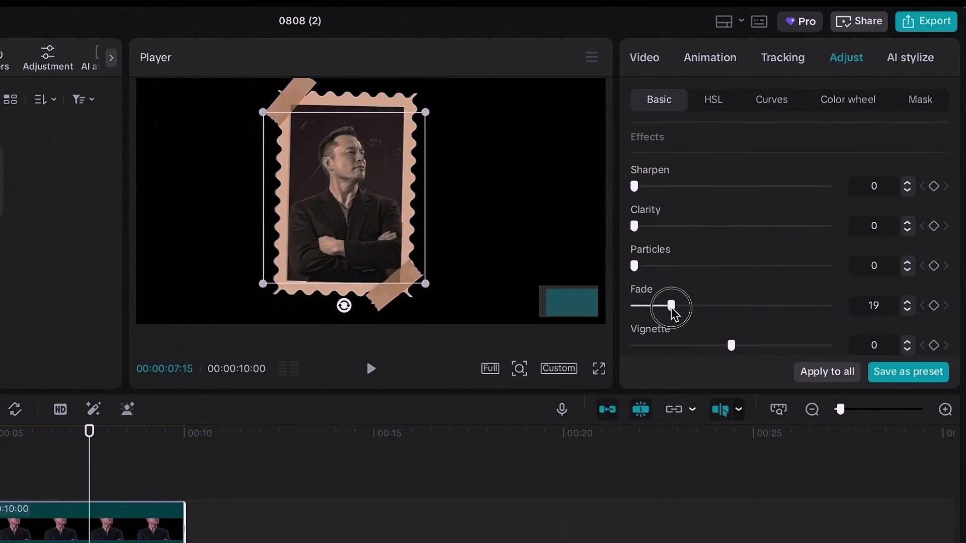
- Set the portrait's blend mode to Brighten and check the framed photo in full screen
{"action": "left_click", "coordinate": [653, 65]}
{"action": "scroll", "coordinate": [707, 271], "scroll_direction": "down", "scroll_amount": 3}
{"action": "left_click", "coordinate": [770, 302]}
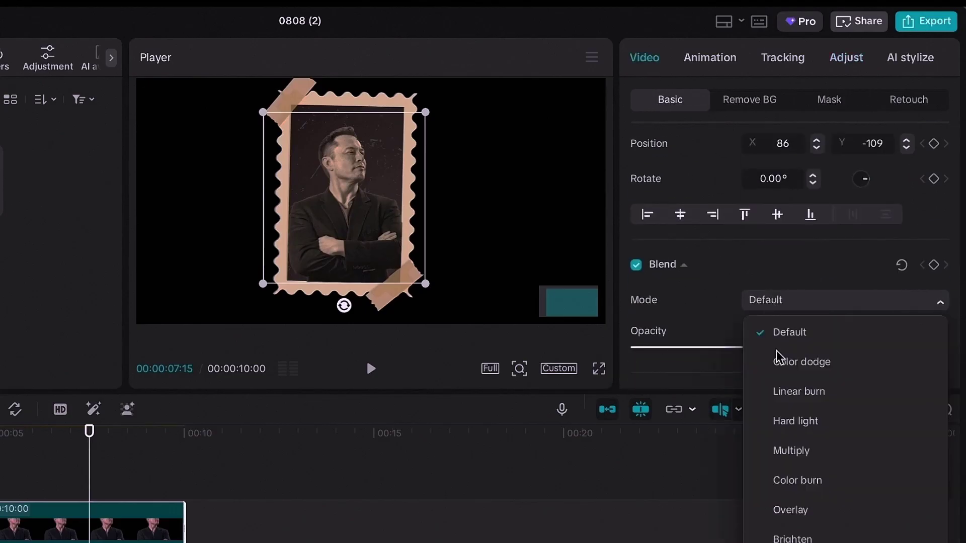
{"action": "left_click", "coordinate": [786, 539]}
{"action": "key", "text": "ctrl+shift+f"}
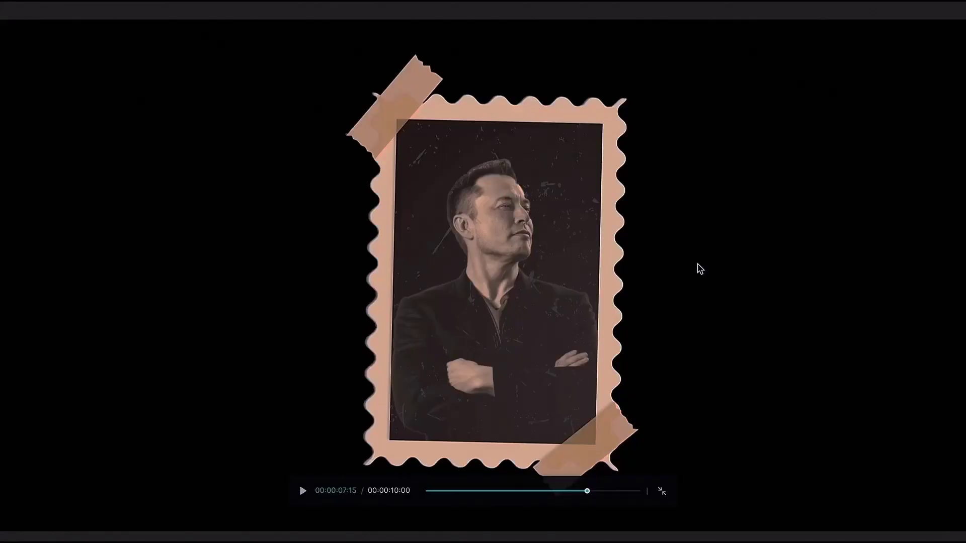
{"action": "key", "text": "Escape"}
- Combine the portrait and photo frame clips into one compound clip
{"action": "left_click", "coordinate": [315, 434]}
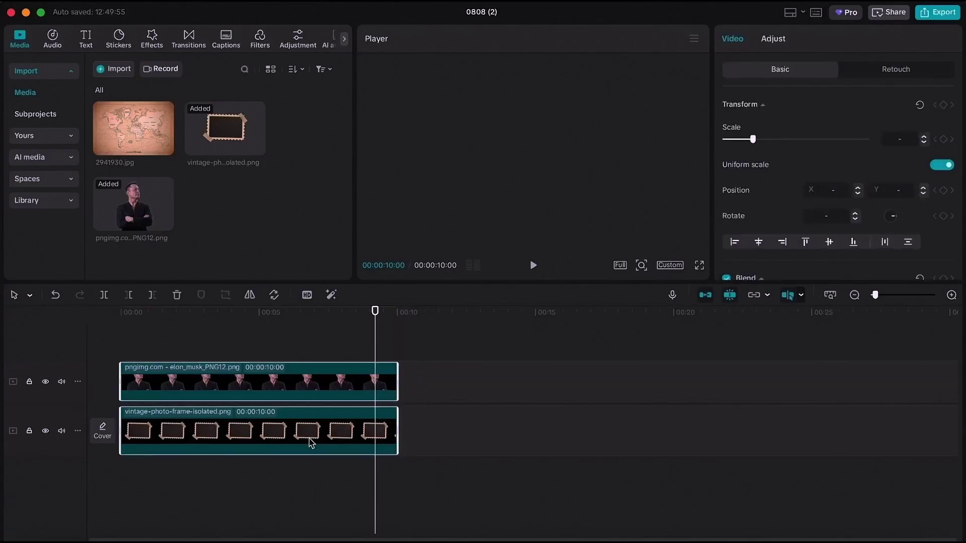
{"action": "right_click", "coordinate": [311, 442]}
{"action": "key", "text": "Escape"}
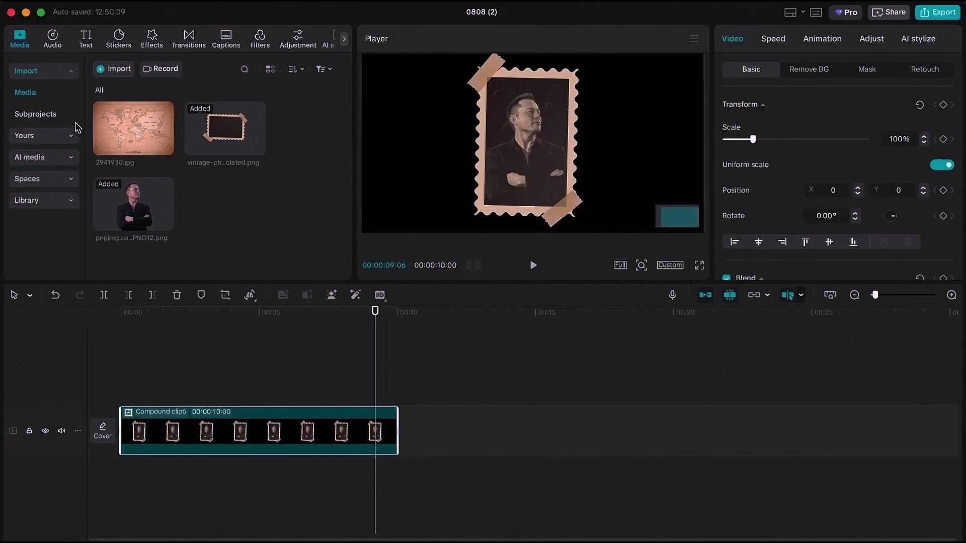
- Show the compound clip among the subprojects and delete it from the timeline
{"action": "left_click", "coordinate": [54, 121]}
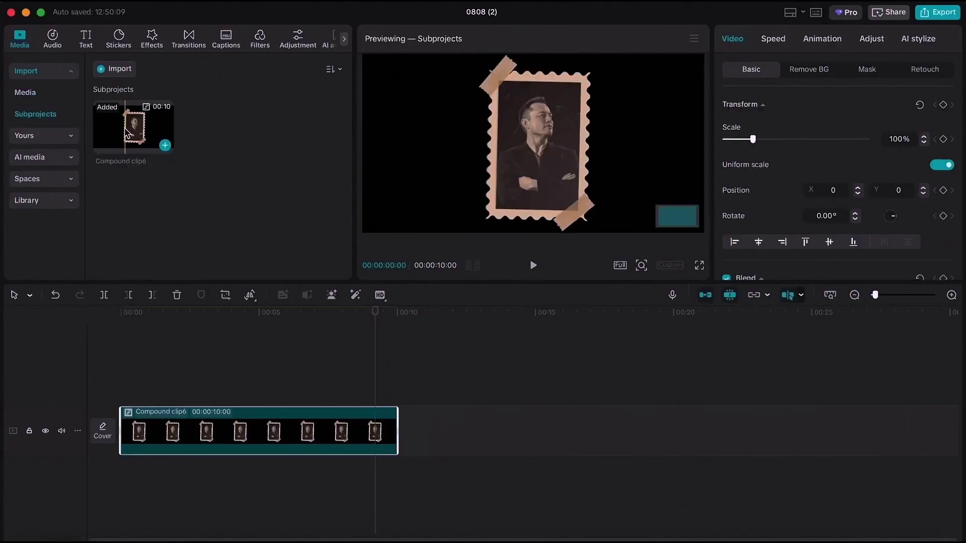
{"action": "left_click", "coordinate": [173, 400]}
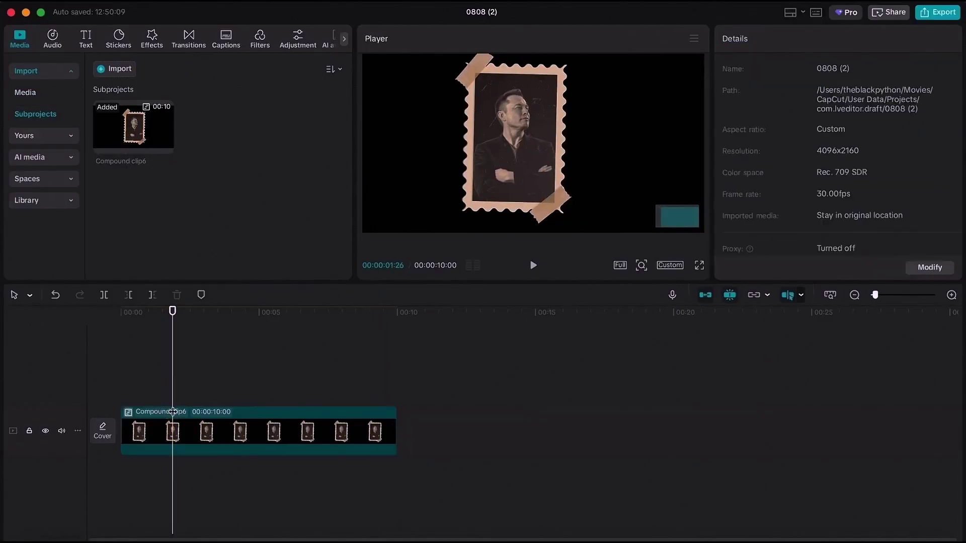
{"action": "left_click", "coordinate": [171, 416]}
{"action": "key", "text": "Delete"}
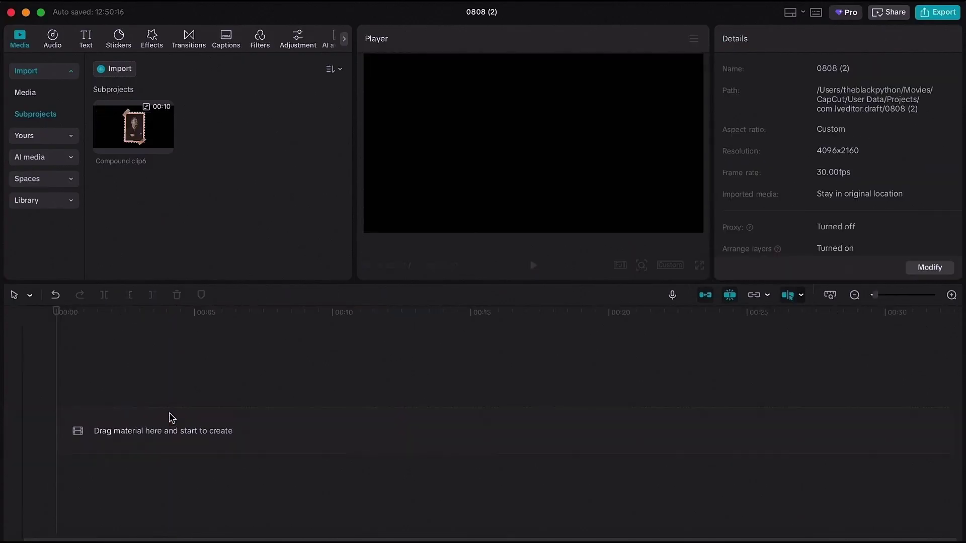
{"action": "left_click_drag", "start_coordinate": [115, 138], "coordinate": [151, 394]}
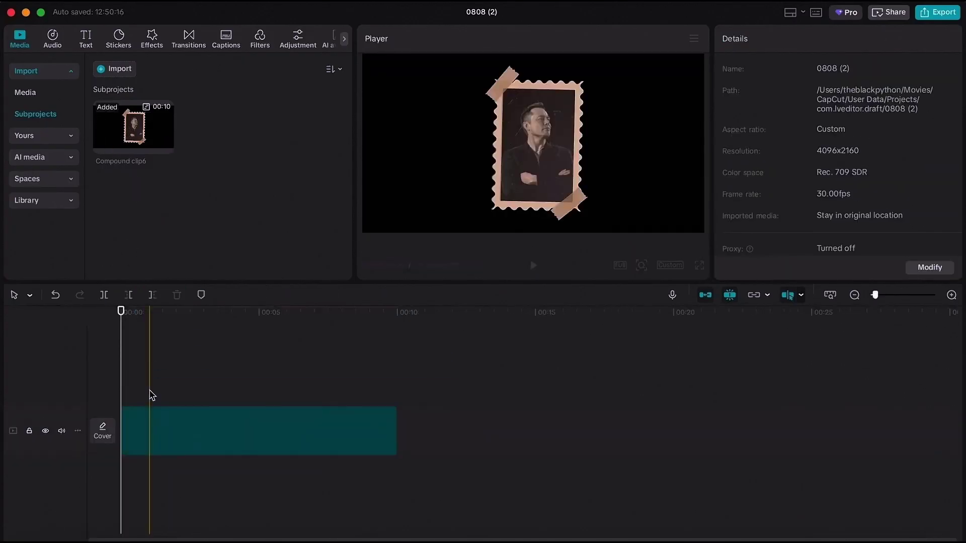
{"action": "left_click", "coordinate": [202, 355]}
{"action": "left_click", "coordinate": [251, 429]}
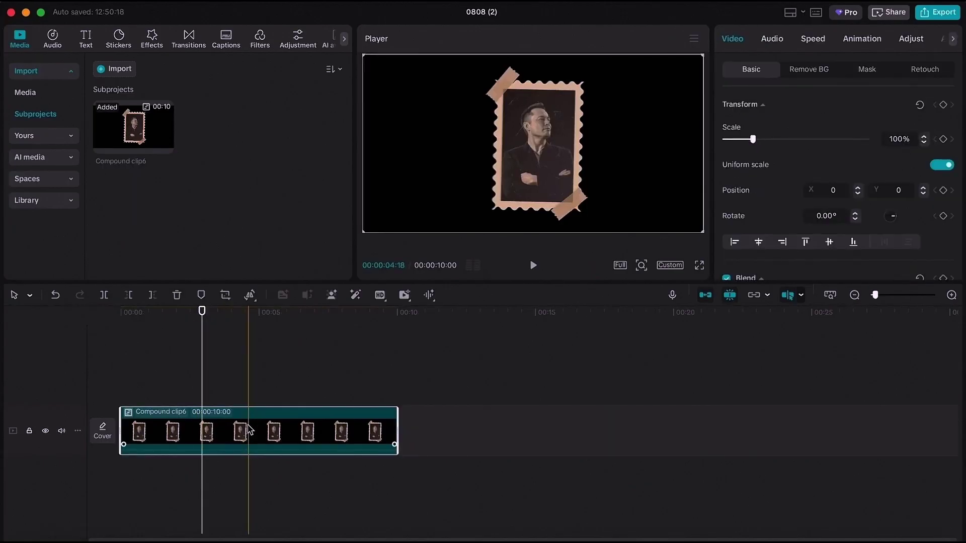
{"action": "key", "text": "Delete"}
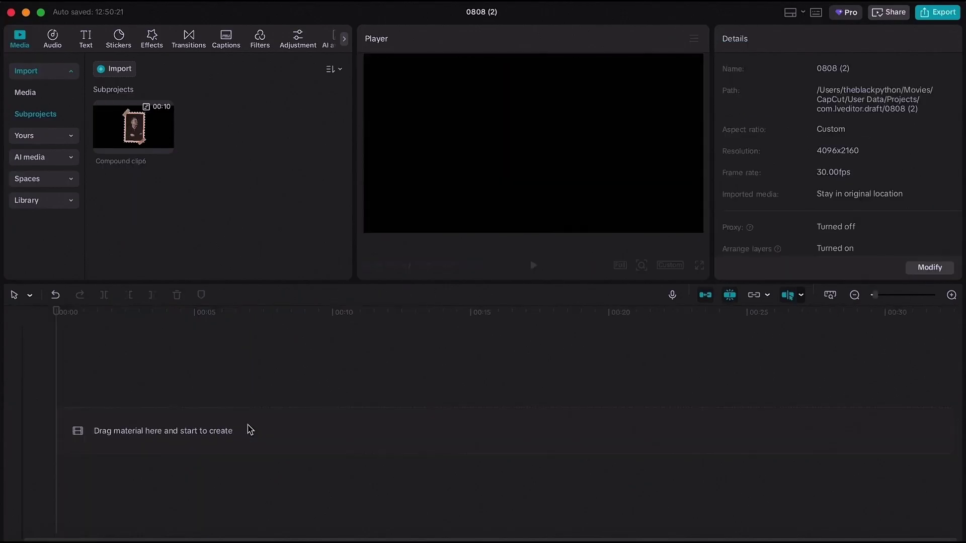
- Add the world map image 2941930.jpg to the timeline and scale it to 130% to fill the frame
{"action": "left_click", "coordinate": [47, 95]}
{"action": "left_click", "coordinate": [114, 119]}
{"action": "left_click_drag", "start_coordinate": [114, 119], "coordinate": [110, 390]}
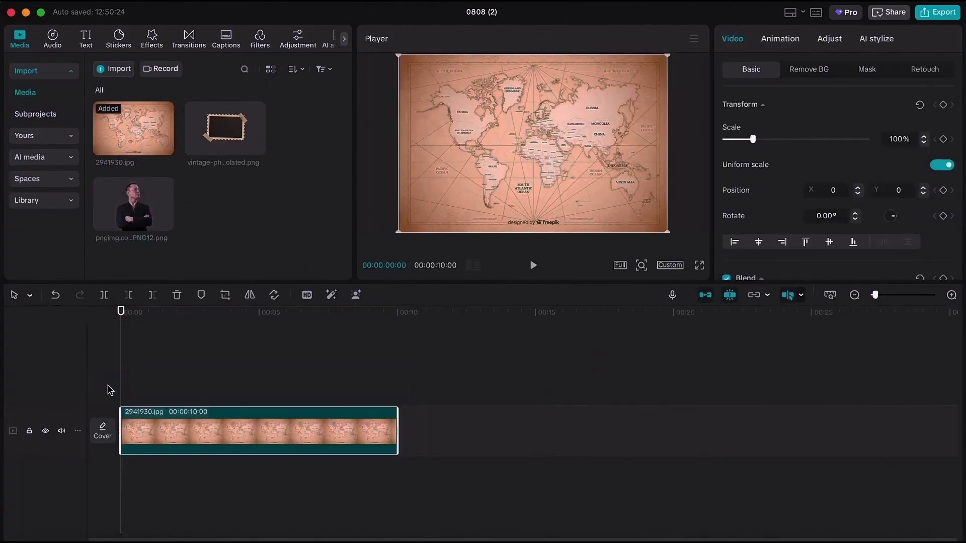
{"action": "left_click_drag", "start_coordinate": [754, 140], "coordinate": [763, 141]}
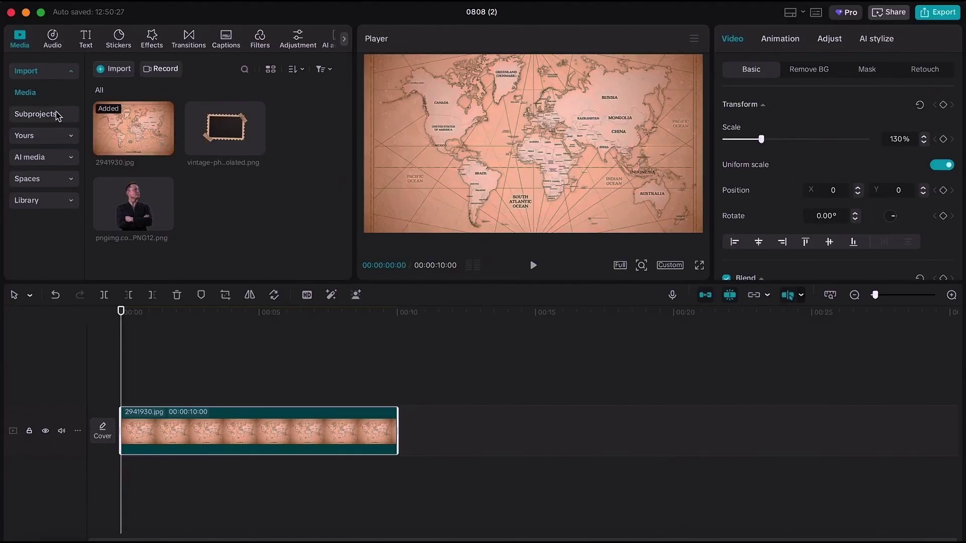
- Add the framed photo compound clip above the map, scale it to 31% and position it over Africa
{"action": "left_click", "coordinate": [35, 114]}
{"action": "left_click_drag", "start_coordinate": [132, 146], "coordinate": [110, 390]}
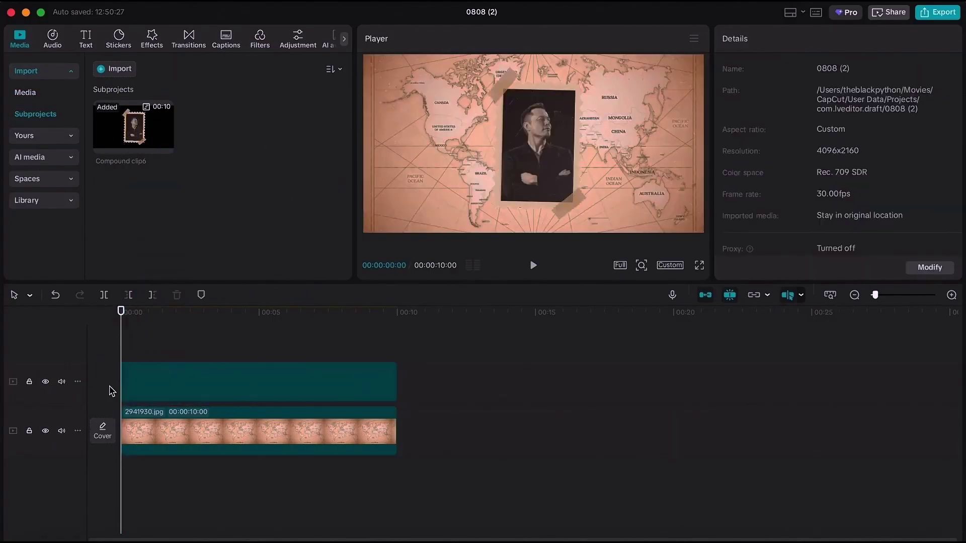
{"action": "left_click_drag", "start_coordinate": [753, 140], "coordinate": [732, 141]}
{"action": "left_click_drag", "start_coordinate": [539, 144], "coordinate": [562, 166]}
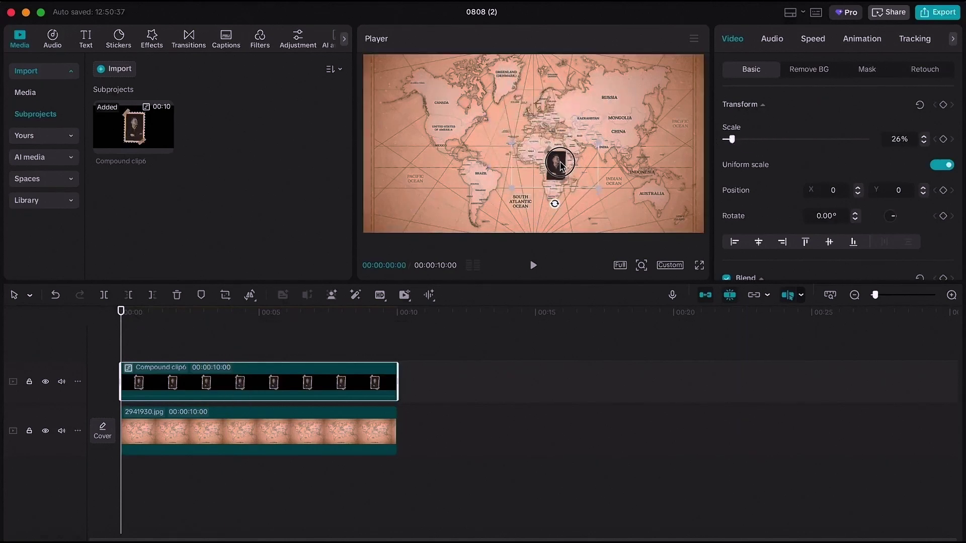
{"action": "left_click_drag", "start_coordinate": [731, 140], "coordinate": [734, 140]}
- Duplicate the framed photo compound clip onto a new track above the original
{"action": "key", "text": "ctrl+c"}
{"action": "key", "text": "ctrl+v"}
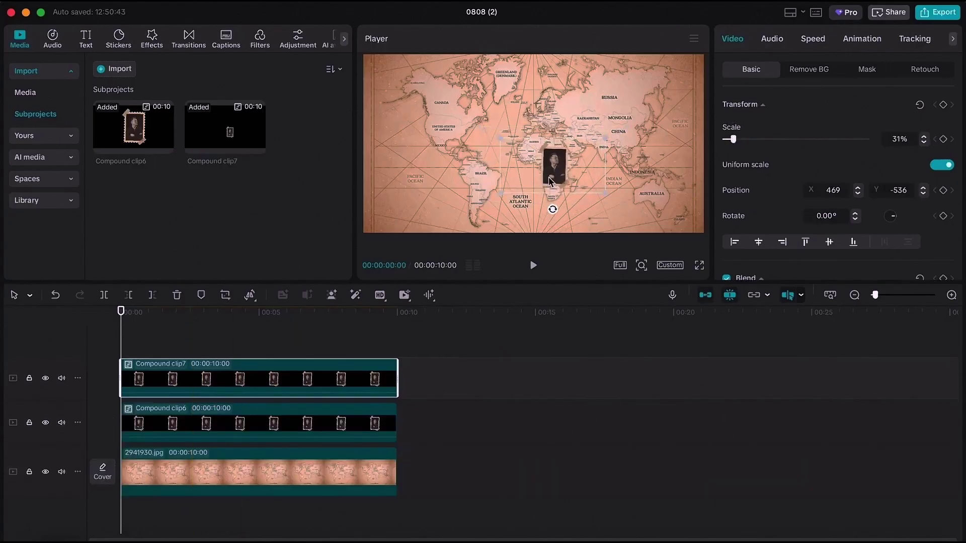
- Place the duplicated portrait over the United States, scaled to 24% and rotated about -7°
{"action": "left_click_drag", "start_coordinate": [554, 166], "coordinate": [431, 108]}
{"action": "key", "text": "ctrl+c"}
{"action": "key", "text": "ctrl+v"}
{"action": "key", "text": "ctrl+z"}
{"action": "left_click_drag", "start_coordinate": [628, 103], "coordinate": [450, 118]}
{"action": "mouse_move", "coordinate": [453, 156]}
{"action": "left_mouse_down"}
{"action": "mouse_move", "coordinate": [460, 166]}
{"action": "mouse_move", "coordinate": [455, 154]}
{"action": "left_mouse_up"}
{"action": "left_click_drag", "start_coordinate": [734, 139], "coordinate": [731, 139]}
{"action": "left_click_drag", "start_coordinate": [453, 154], "coordinate": [456, 124]}
- Duplicate the portrait onto another track, scale it smaller and place it tilted beside China
{"action": "left_click_drag", "start_coordinate": [370, 373], "coordinate": [172, 372]}
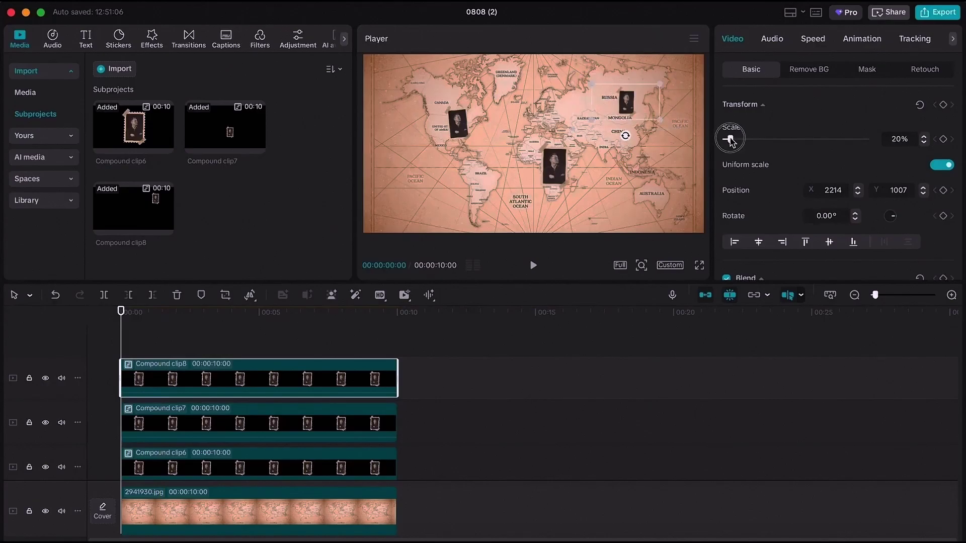
{"action": "left_click_drag", "start_coordinate": [732, 139], "coordinate": [730, 140]}
{"action": "left_click_drag", "start_coordinate": [627, 108], "coordinate": [626, 165]}
- Apply the Fade In animation with a 0.5 s duration to all three portrait clips
{"action": "left_click", "coordinate": [395, 423]}
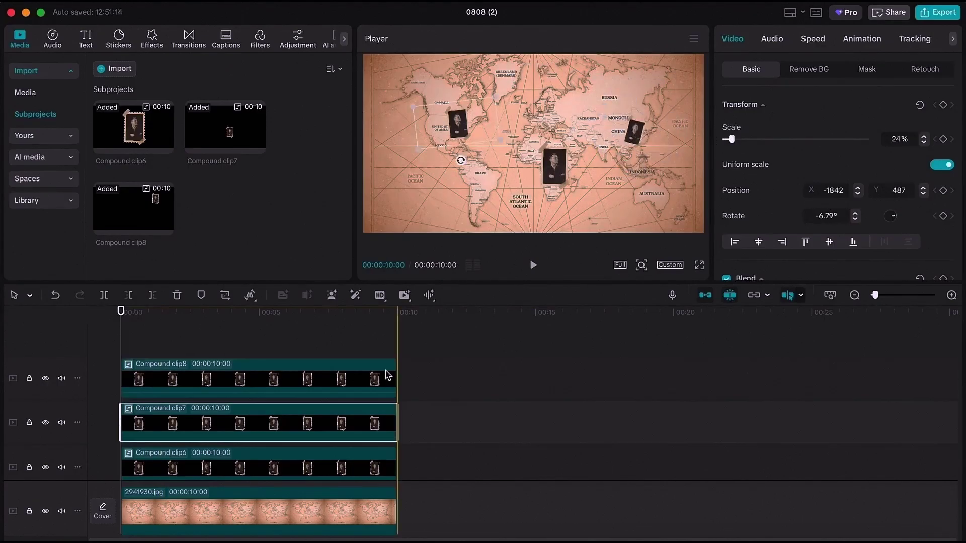
{"action": "left_click", "coordinate": [367, 373]}
{"action": "left_click", "coordinate": [860, 40]}
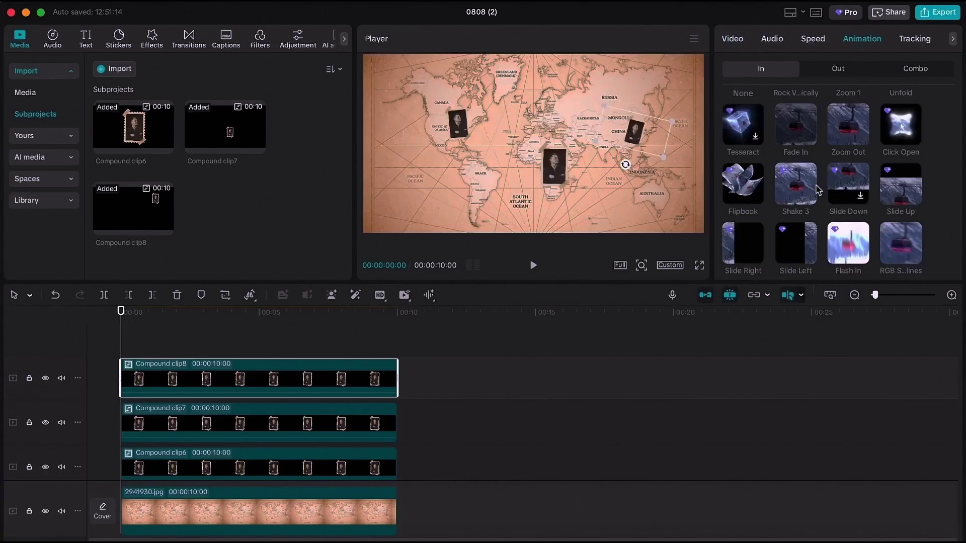
{"action": "scroll", "coordinate": [825, 181], "scroll_direction": "up", "scroll_amount": 3}
{"action": "left_click", "coordinate": [795, 174]}
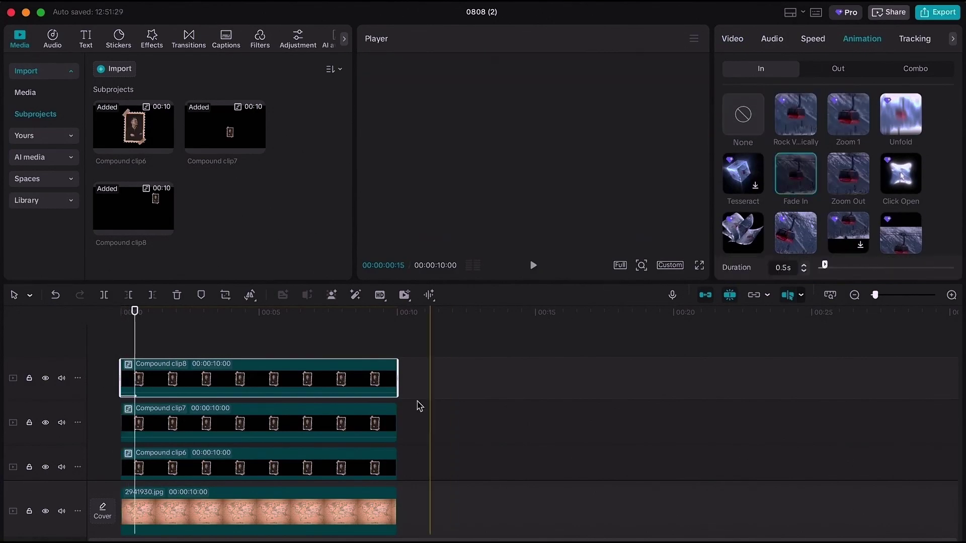
{"action": "left_click", "coordinate": [352, 423]}
{"action": "left_click", "coordinate": [347, 466]}
- Start the China portrait at about 1.4 s and the United States portrait at about 3.7 s, trimming both to end at 10 s
{"action": "scroll", "coordinate": [338, 402], "scroll_direction": "down", "scroll_amount": 1}
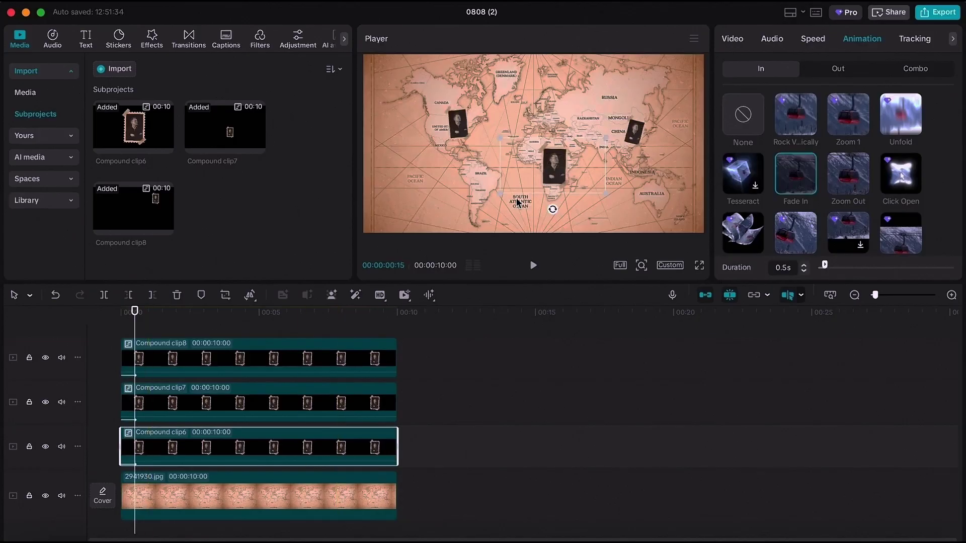
{"action": "left_click", "coordinate": [226, 403]}
{"action": "left_click_drag", "start_coordinate": [226, 403], "coordinate": [206, 368]}
{"action": "left_click_drag", "start_coordinate": [166, 397], "coordinate": [202, 398]}
{"action": "left_click_drag", "start_coordinate": [179, 360], "coordinate": [255, 360]}
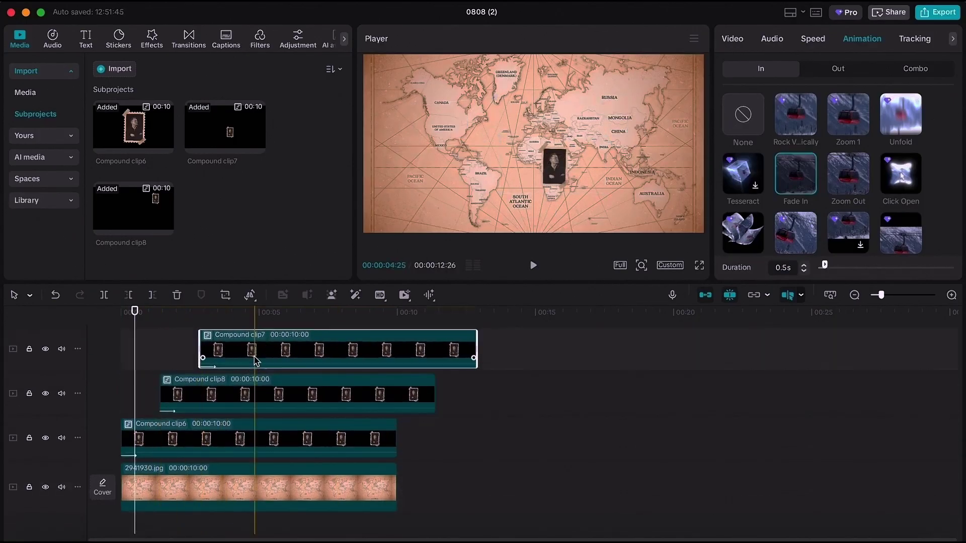
{"action": "key", "text": "space"}
{"action": "left_click_drag", "start_coordinate": [434, 390], "coordinate": [397, 389]}
{"action": "left_click_drag", "start_coordinate": [497, 349], "coordinate": [396, 348]}
{"action": "left_click", "coordinate": [442, 346]}
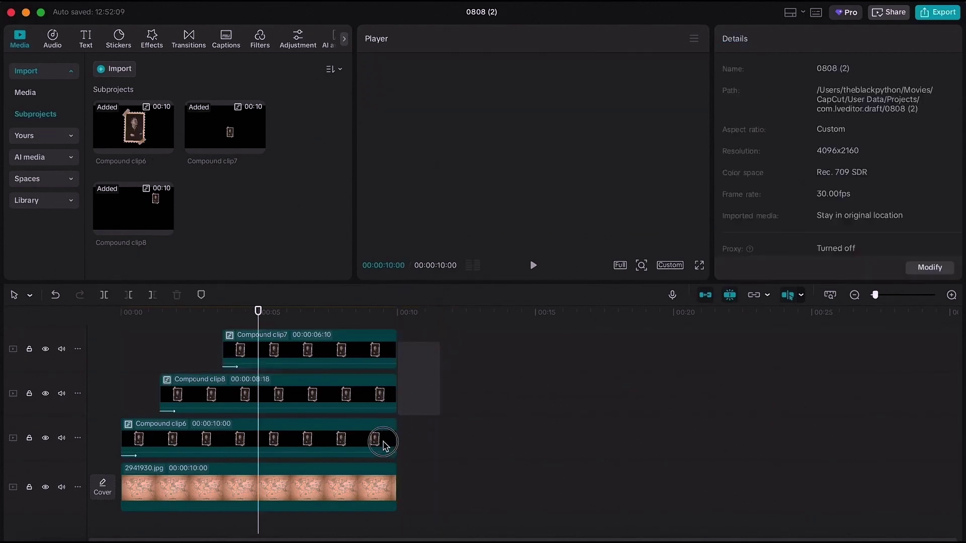
- Combine the map and the three portrait clips into a single compound clip
{"action": "key", "text": "super+a"}
{"action": "right_click", "coordinate": [357, 485]}
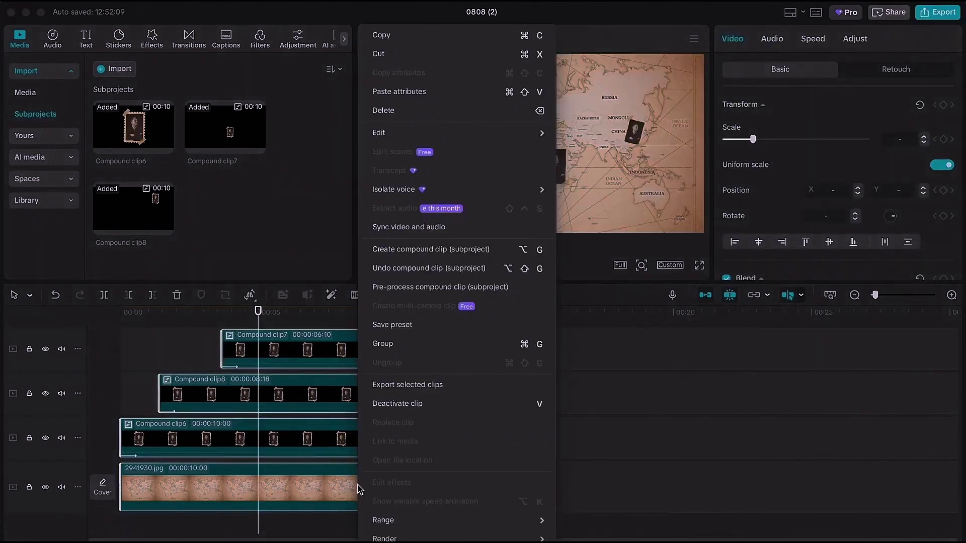
{"action": "left_click", "coordinate": [398, 254]}
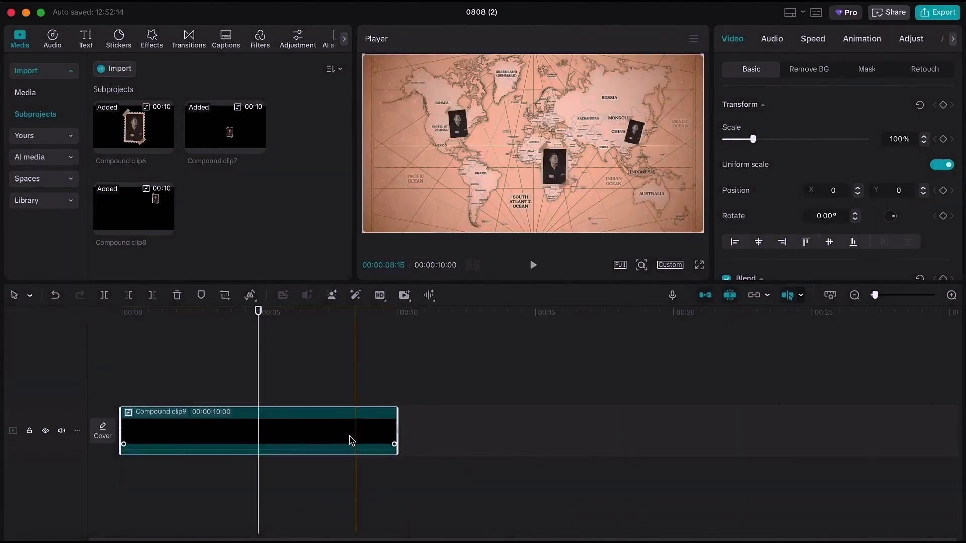
- Add scale and position keyframes to the compound clip at about 0.6 s
{"action": "left_click_drag", "start_coordinate": [258, 367], "coordinate": [168, 381]}
{"action": "left_click", "coordinate": [944, 139]}
{"action": "left_click", "coordinate": [944, 191]}
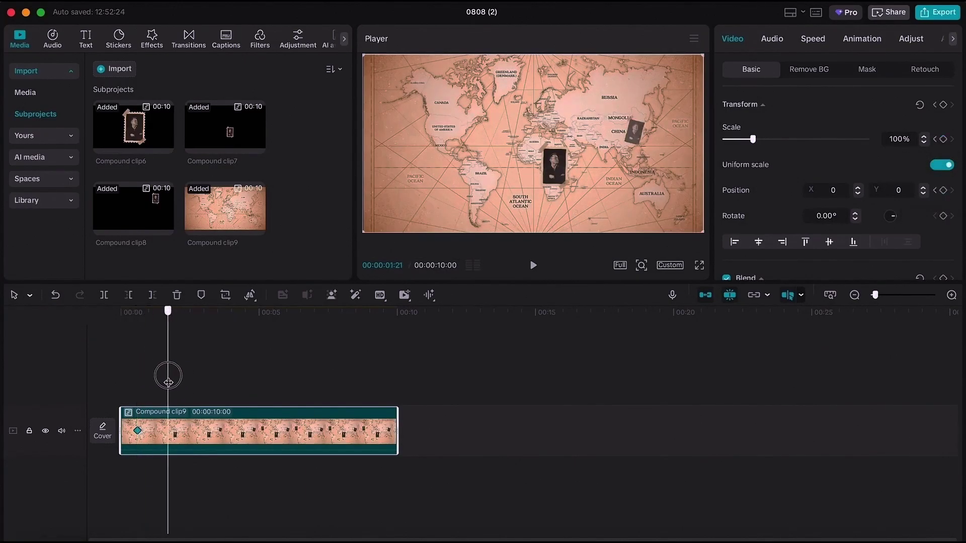
- At 00:00:01:21, scale the map to 246% and move it to about X -5833, Y -666 to frame the China portrait
{"action": "left_click_drag", "start_coordinate": [756, 139], "coordinate": [773, 139]}
{"action": "left_click_drag", "start_coordinate": [666, 159], "coordinate": [566, 170]}
{"action": "left_click_drag", "start_coordinate": [775, 139], "coordinate": [794, 139]}
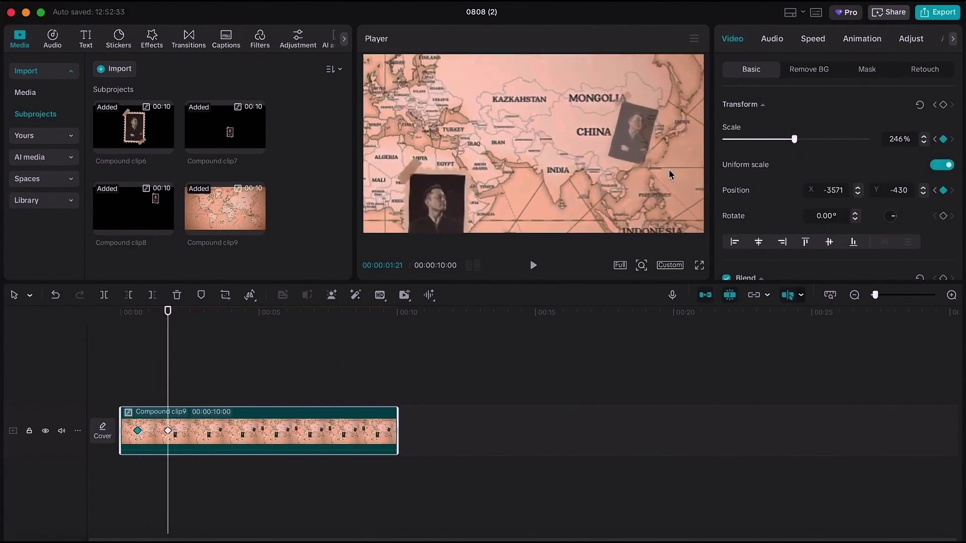
{"action": "left_click_drag", "start_coordinate": [607, 195], "coordinate": [570, 186]}
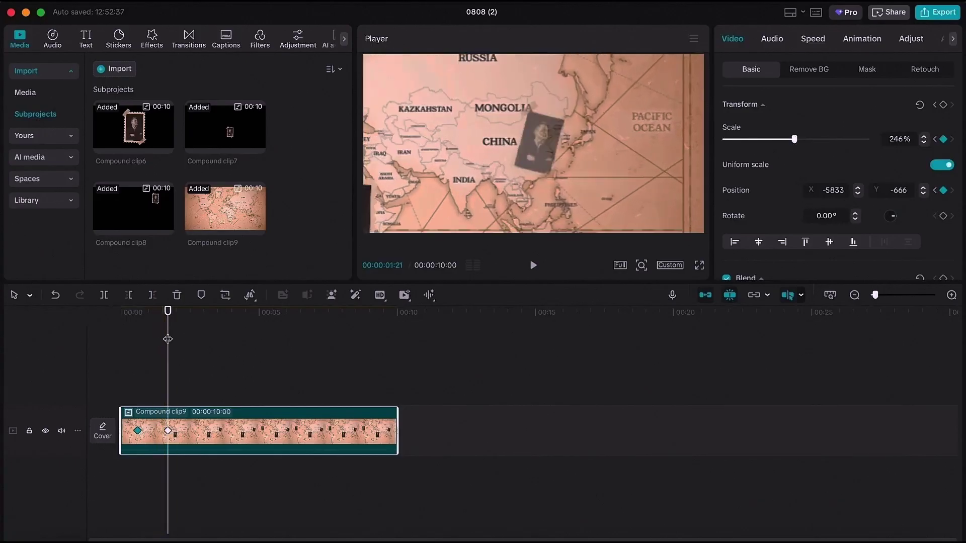
- At 00:00:05:08, scale the map to 195% and move it to about X 3563, Y -934 to frame the United States portrait
{"action": "left_click_drag", "start_coordinate": [168, 339], "coordinate": [267, 339]}
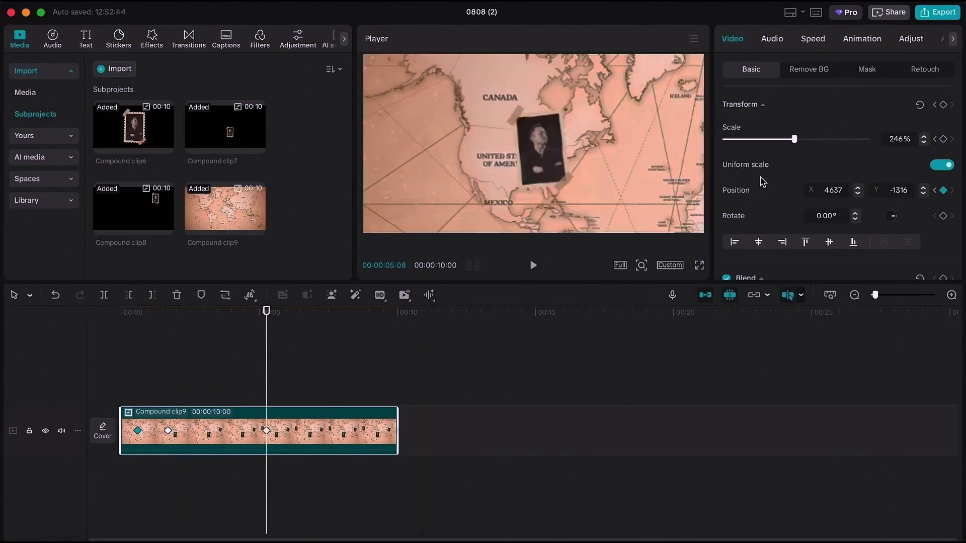
{"action": "left_click_drag", "start_coordinate": [780, 143], "coordinate": [779, 142]}
{"action": "left_click_drag", "start_coordinate": [647, 180], "coordinate": [610, 168]}
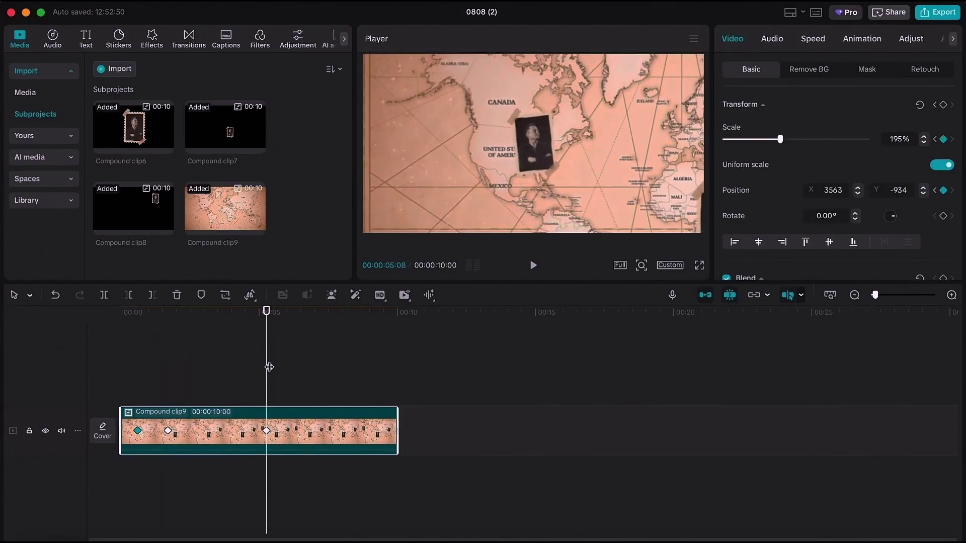
- Move the keyframe framing the United States portrait earlier to about 4 s and preview the camera movement
{"action": "left_click_drag", "start_coordinate": [269, 366], "coordinate": [44, 351]}
{"action": "key", "text": "space"}
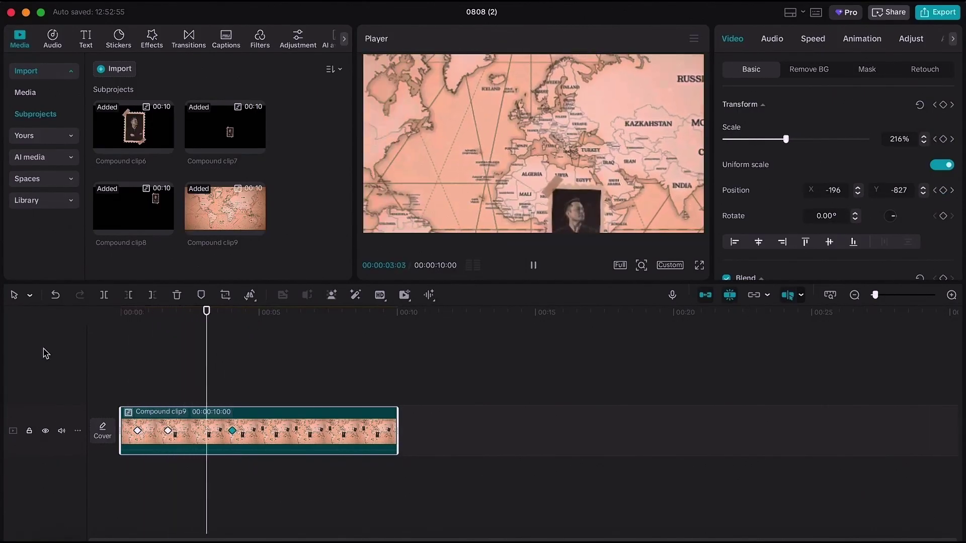
{"action": "key", "text": "space"}
- Apply the Cubic Ease preset curve to the compound clip's scale, X and Y position keyframes and close the keyframe graph
{"action": "right_click", "coordinate": [262, 430]}
{"action": "left_click", "coordinate": [322, 503]}
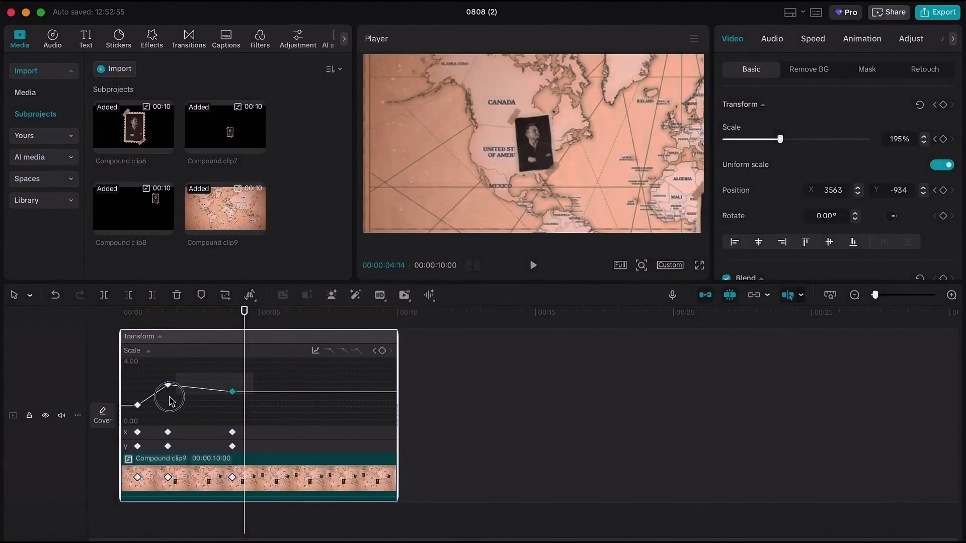
{"action": "left_click", "coordinate": [316, 352]}
{"action": "left_click", "coordinate": [351, 500]}
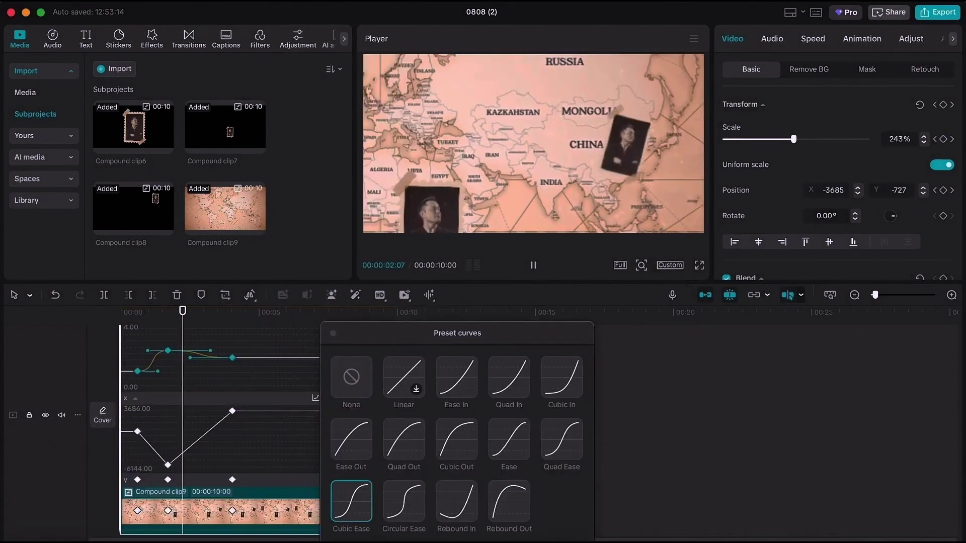
{"action": "scroll", "coordinate": [252, 483], "scroll_direction": "down", "scroll_amount": 3}
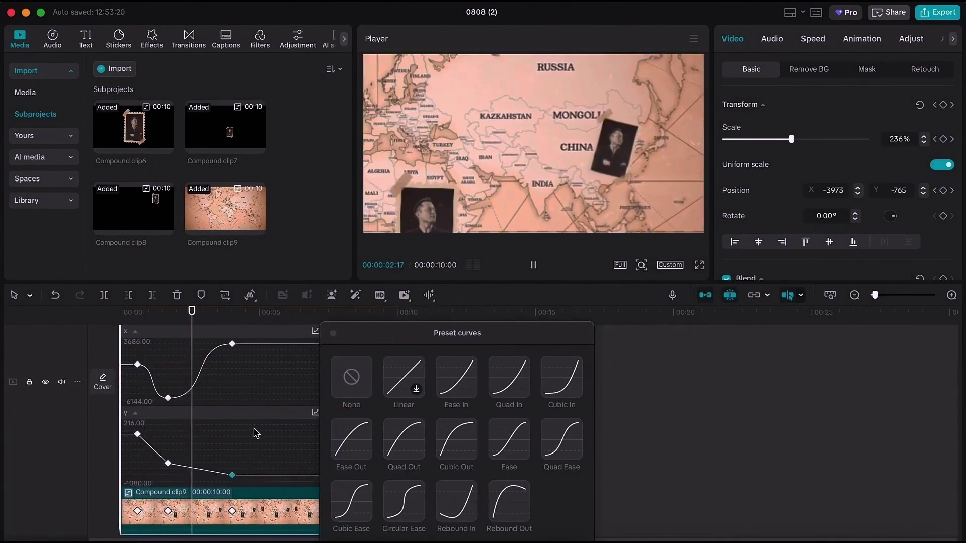
{"action": "left_click", "coordinate": [276, 511]}
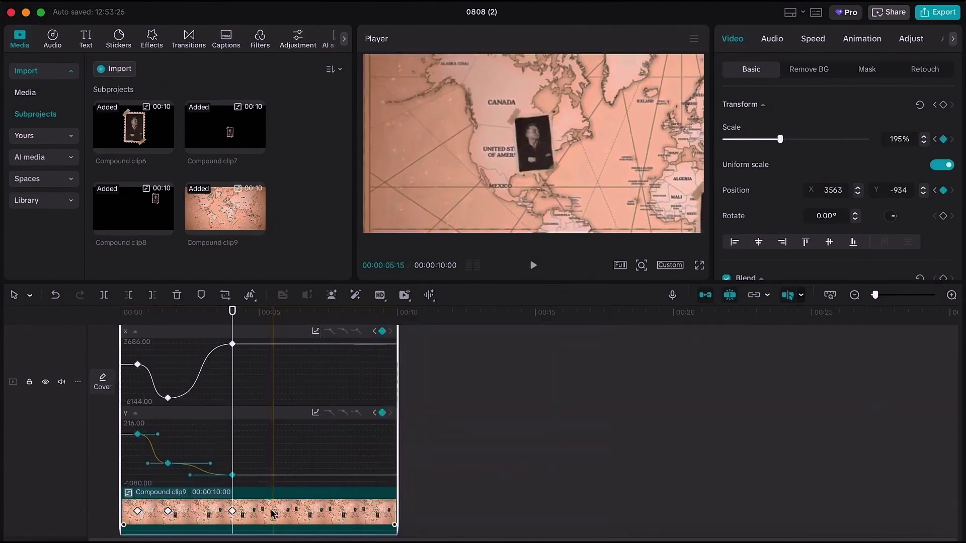
{"action": "right_click", "coordinate": [277, 511]}
{"action": "left_click", "coordinate": [322, 501]}
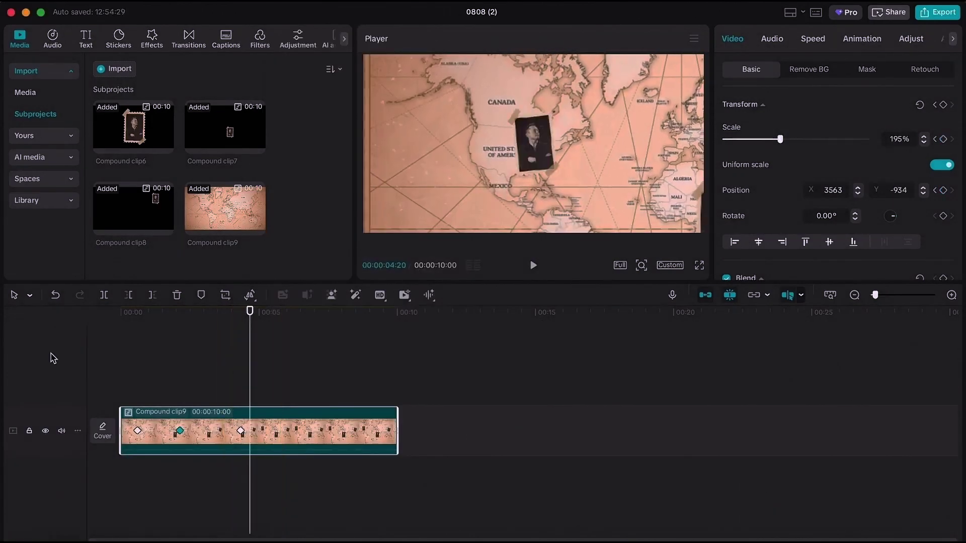
- Search the effects for fisheye, add Starry Fisheye above the compound clip and extend it over the full 10 s
{"action": "left_click", "coordinate": [151, 34]}
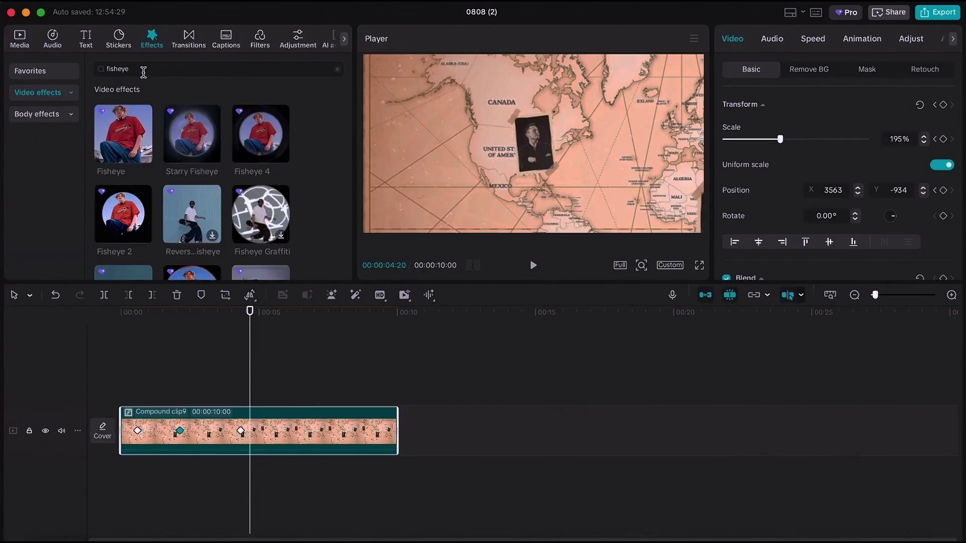
{"action": "left_click_drag", "start_coordinate": [204, 132], "coordinate": [126, 394]}
{"action": "left_click_drag", "start_coordinate": [202, 394], "coordinate": [391, 385]}
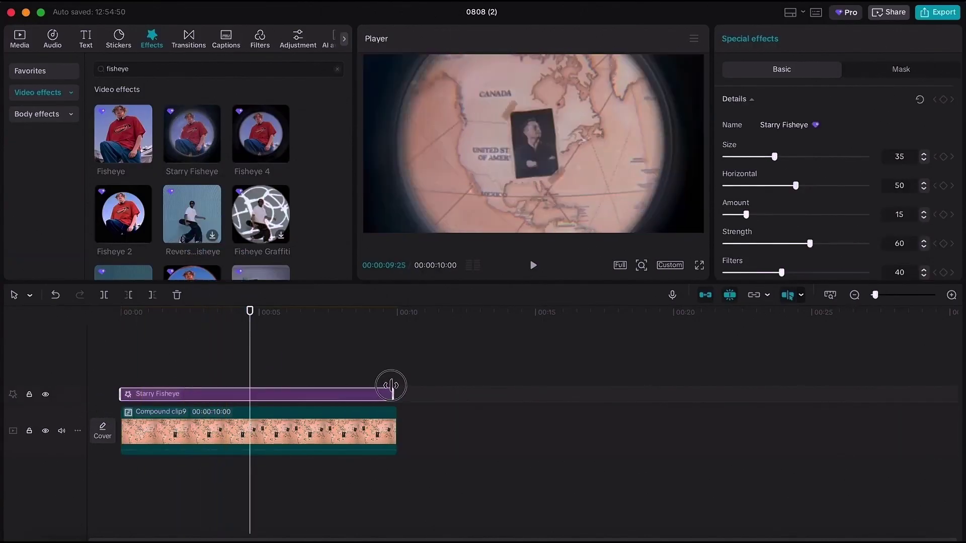
- Set Starry Fisheye to size 71, amount 0, strength 83, filters 0 and texture 0, and play the animation from the start
{"action": "scroll", "coordinate": [810, 244], "scroll_direction": "down", "scroll_amount": 1}
{"action": "left_click_drag", "start_coordinate": [781, 248], "coordinate": [700, 251]}
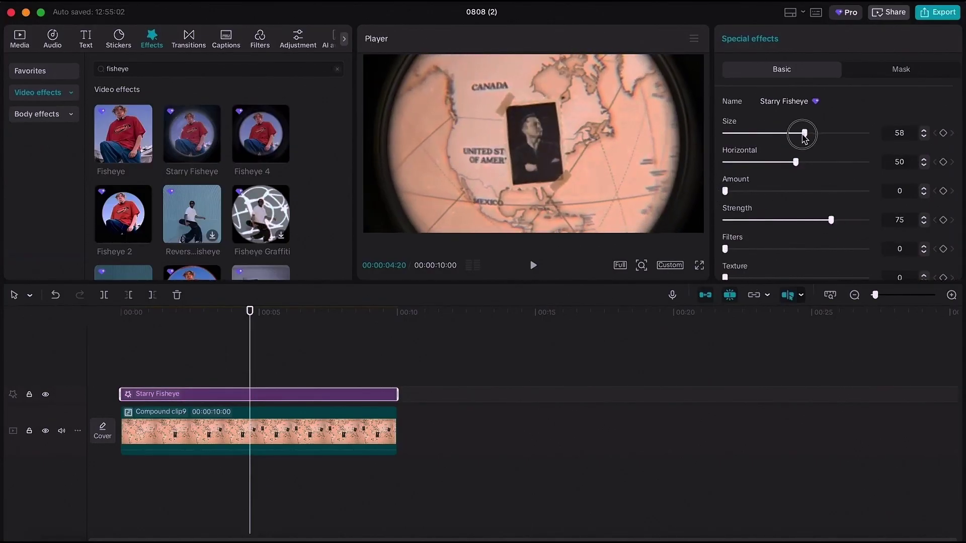
{"action": "left_click_drag", "start_coordinate": [804, 133], "coordinate": [825, 135]}
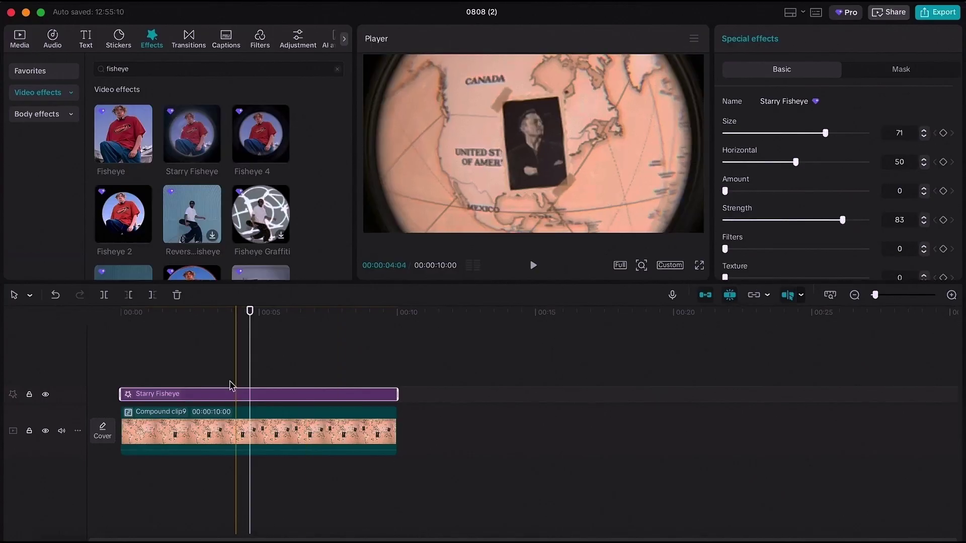
{"action": "key", "text": "Home"}
{"action": "key", "text": "space"}
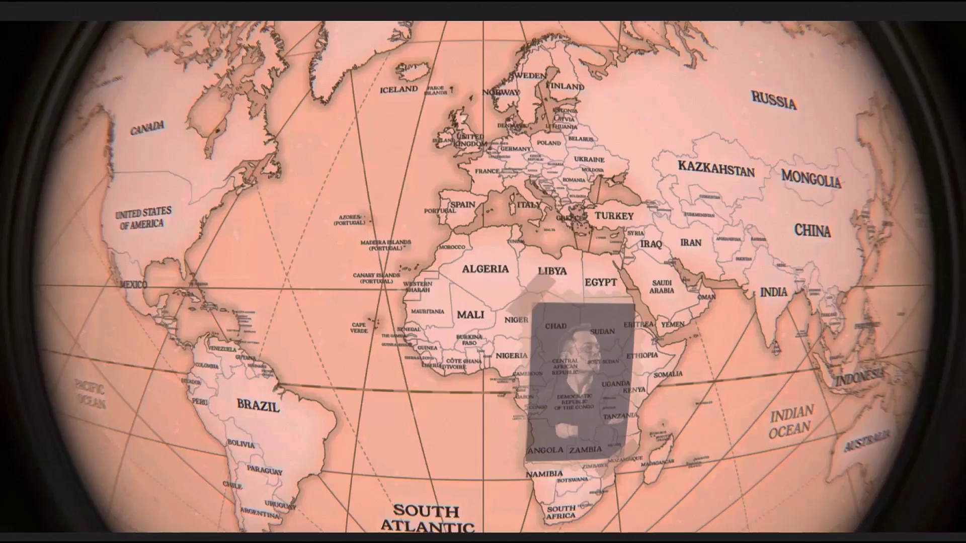